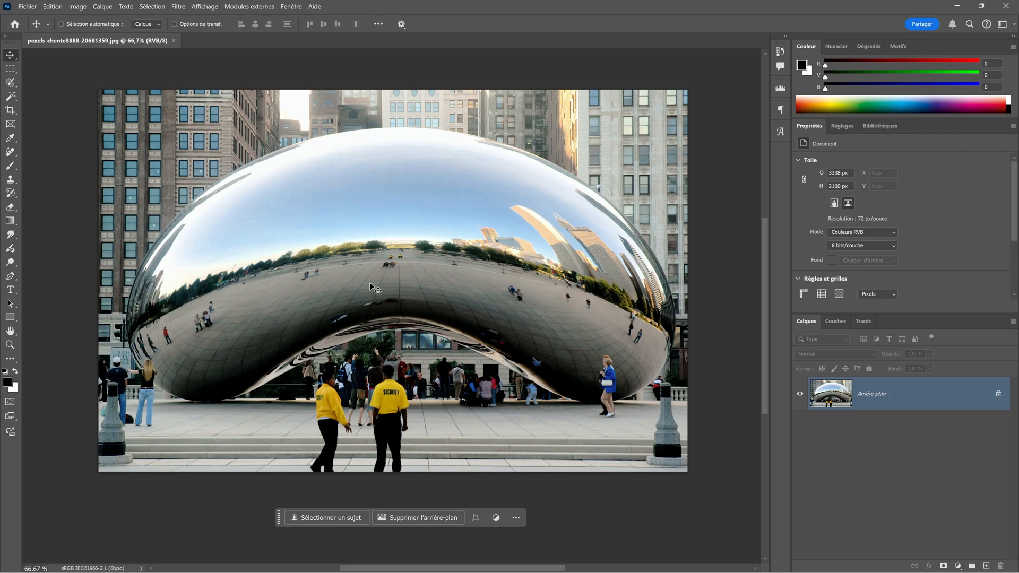
Step: Open Aperçus de technologie in the Camera Raw preferences and confirm with Nouvelles fonctionnalités IA et nouveau panneau Paramètres enabled
{"action": "left_click", "coordinate": [53, 7]}
{"action": "mouse_move", "coordinate": [92, 452]}
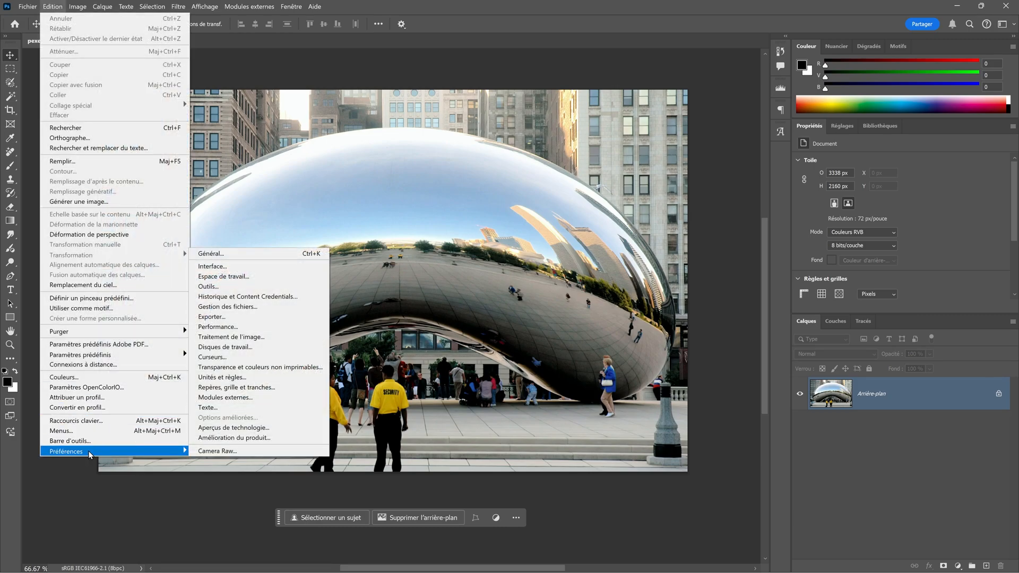
{"action": "left_click", "coordinate": [243, 450]}
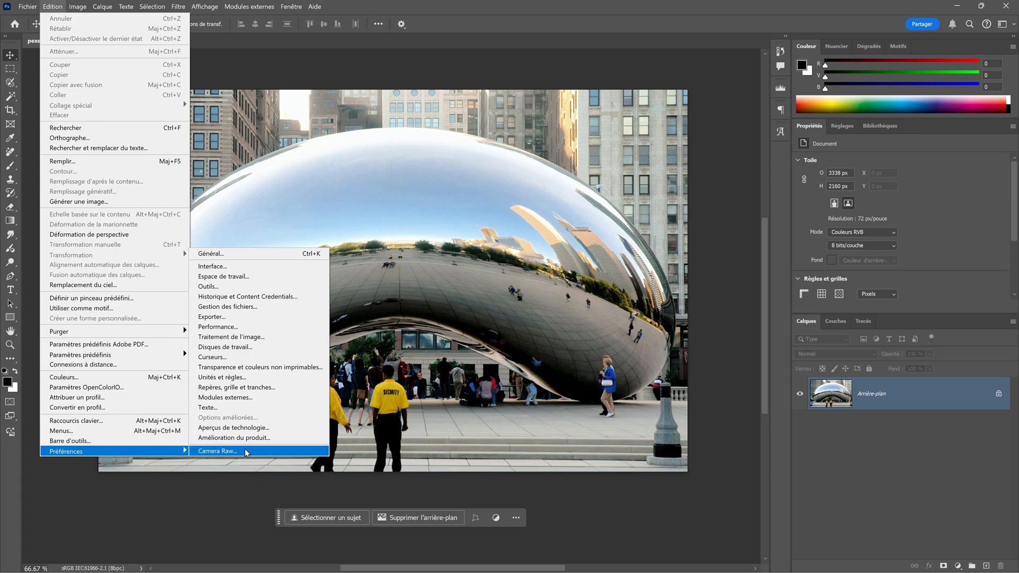
{"action": "left_click", "coordinate": [228, 452]}
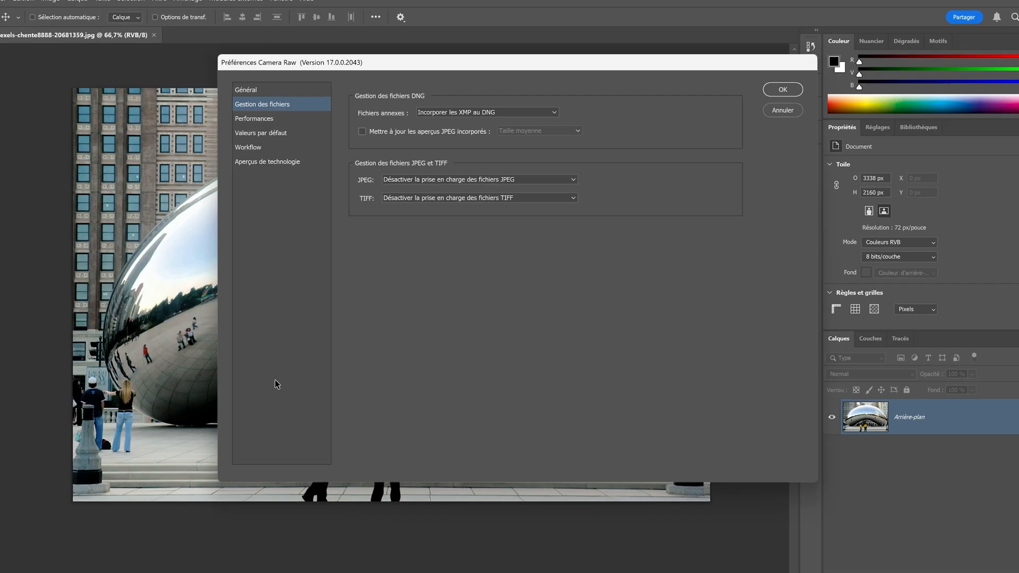
{"action": "left_click", "coordinate": [85, 215]}
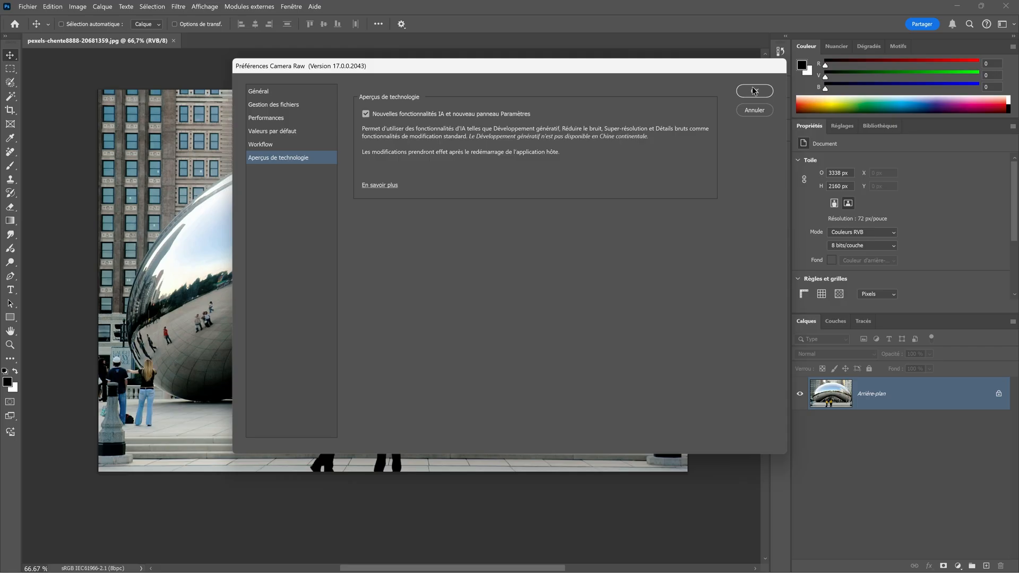
{"action": "left_click", "coordinate": [908, 136]}
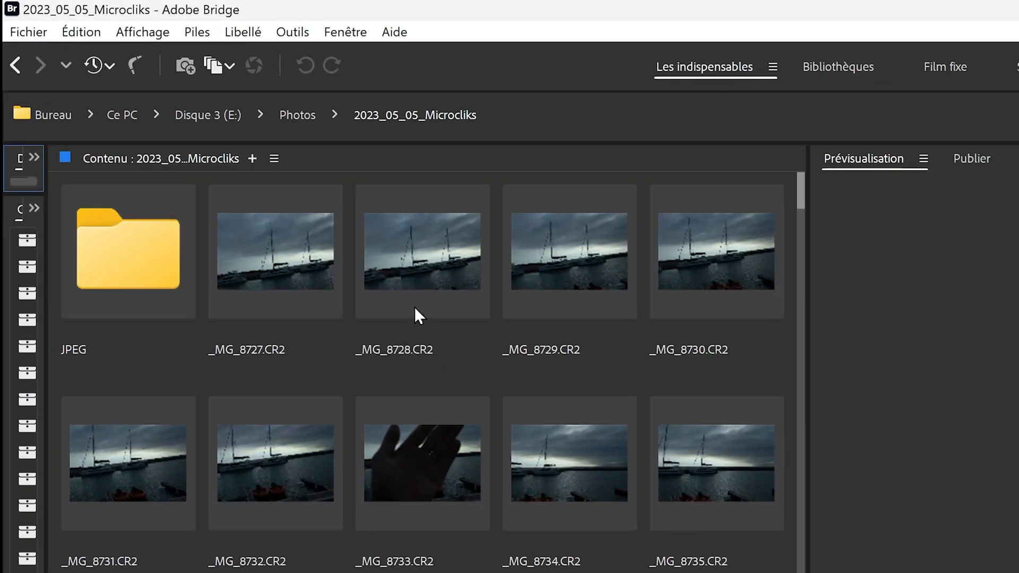
Step: Switch to Adobe Bridge and open its Camera Raw preferences
{"action": "left_click", "coordinate": [75, 34]}
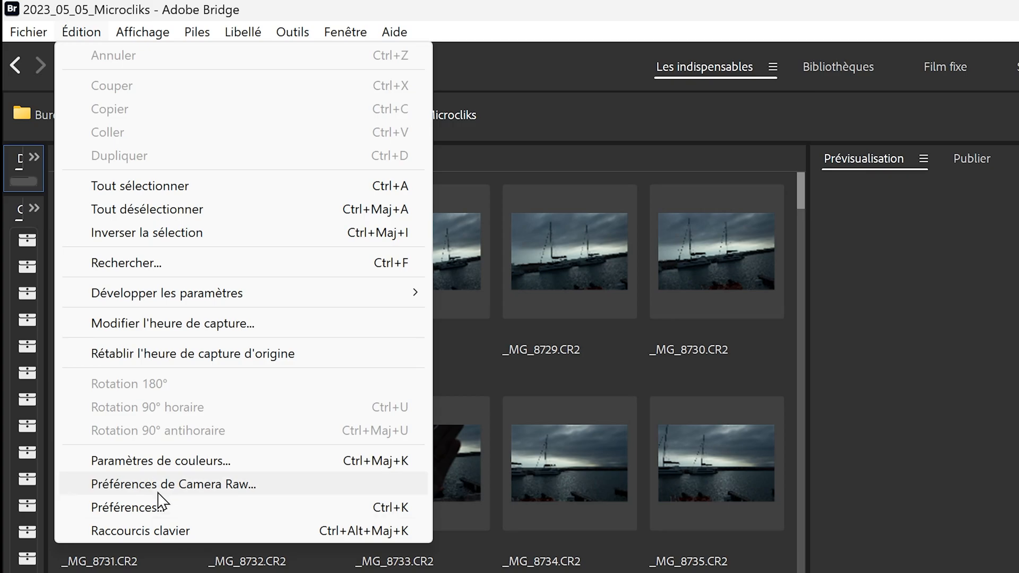
{"action": "left_click", "coordinate": [158, 489]}
{"action": "left_click", "coordinate": [70, 170]}
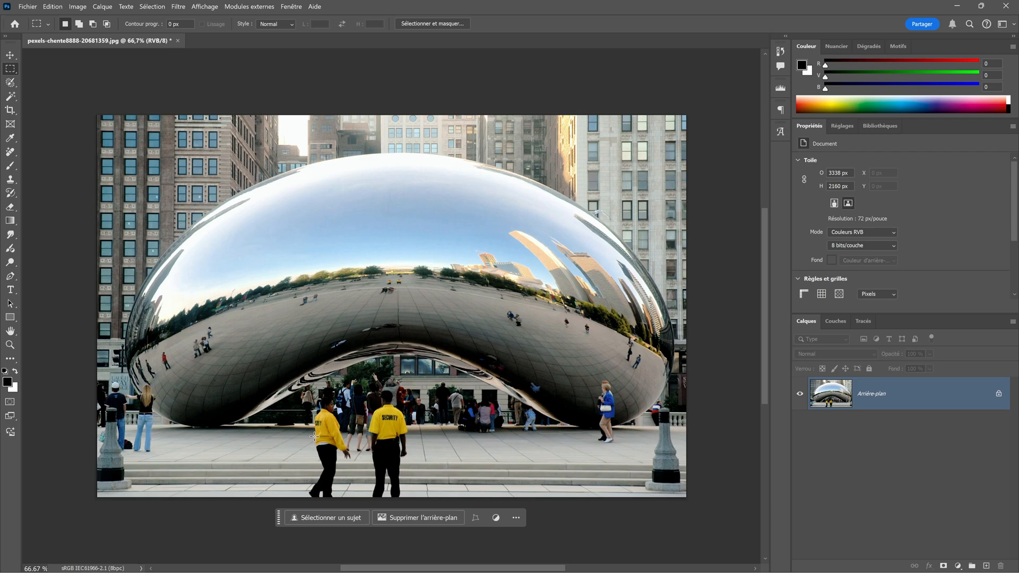
Step: Convert the background layer to a smart object and open it full screen in the Camera Raw filter
{"action": "right_click", "coordinate": [909, 397]}
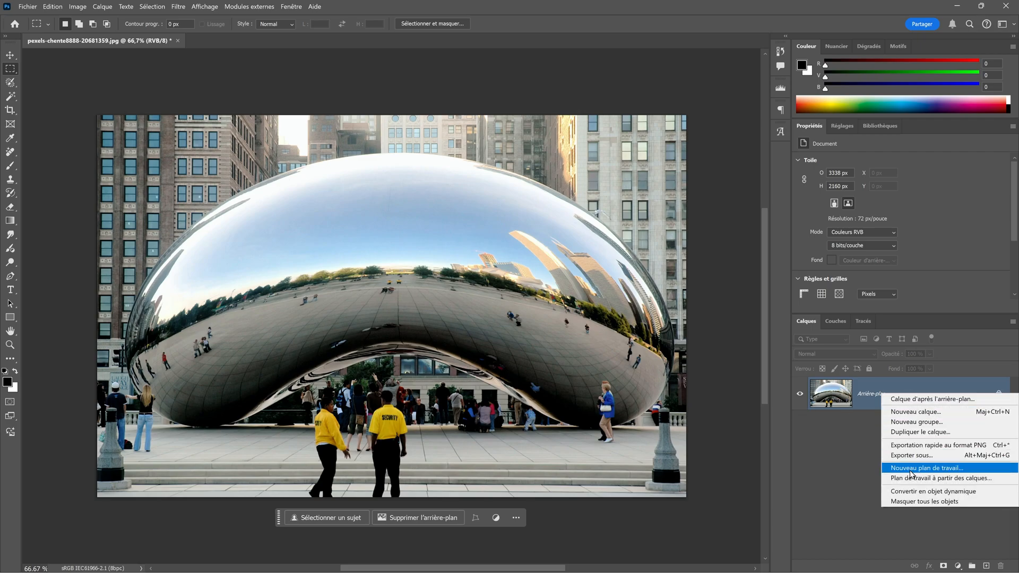
{"action": "left_click", "coordinate": [911, 491]}
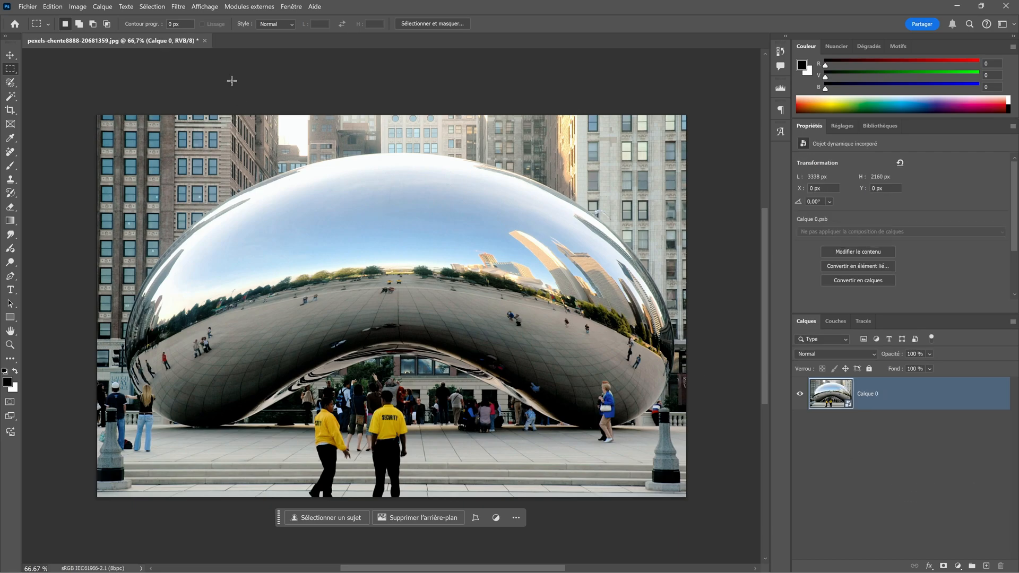
{"action": "left_click", "coordinate": [178, 6]}
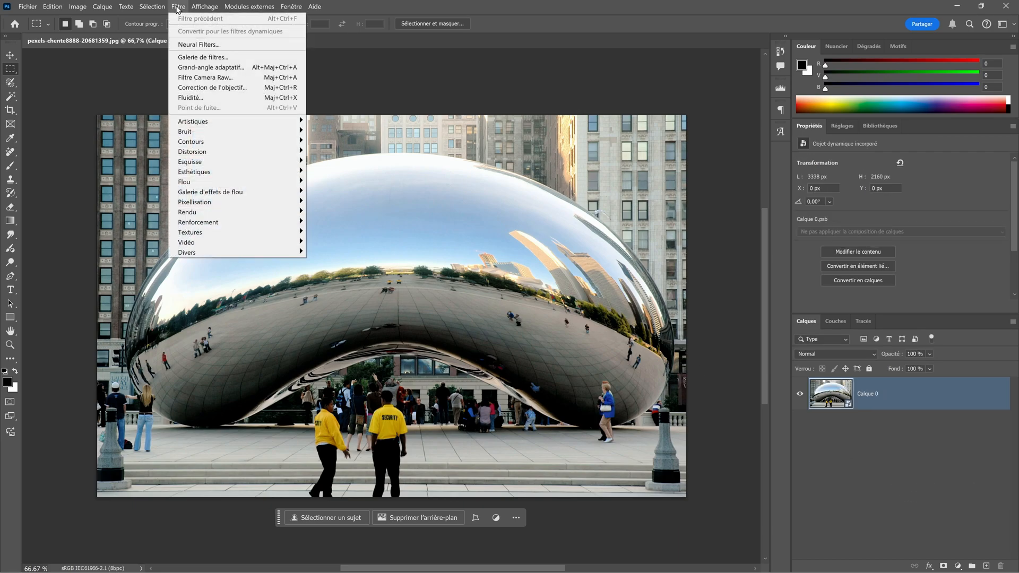
{"action": "left_click", "coordinate": [192, 79]}
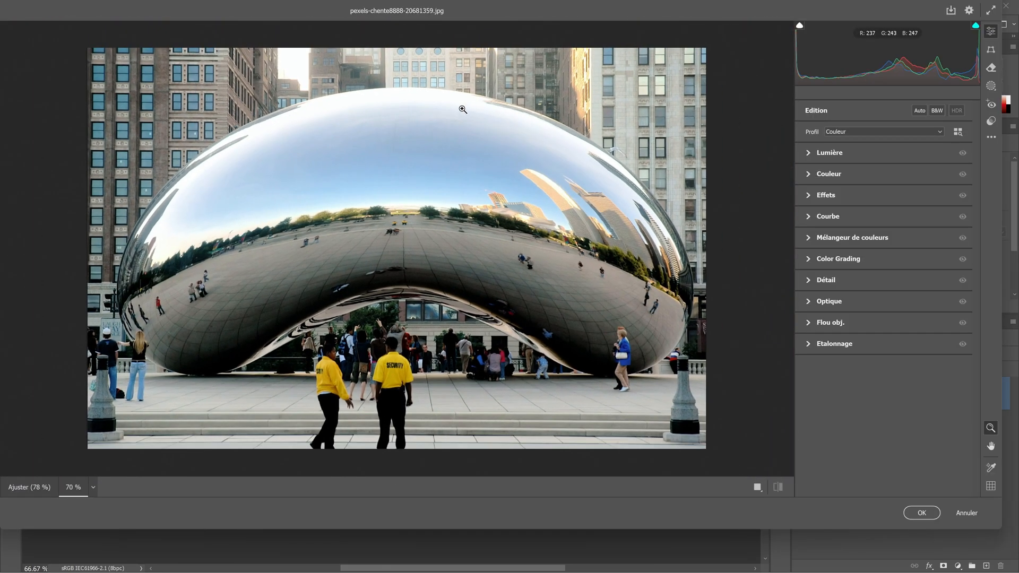
{"action": "left_click", "coordinate": [990, 11]}
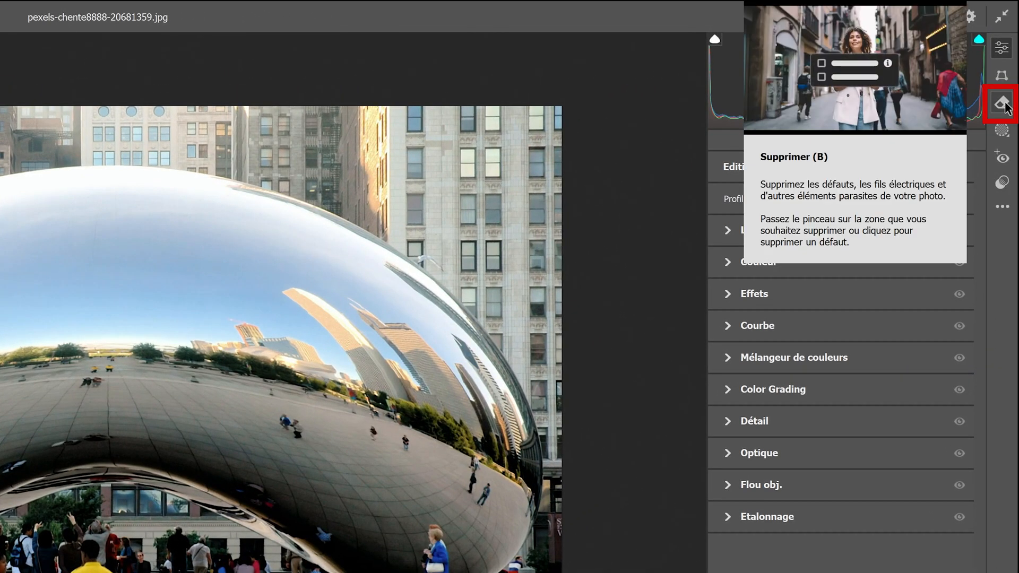
Step: Activate the Remove tool and turn off Utiliser l'IA générative
{"action": "left_click", "coordinate": [1003, 104]}
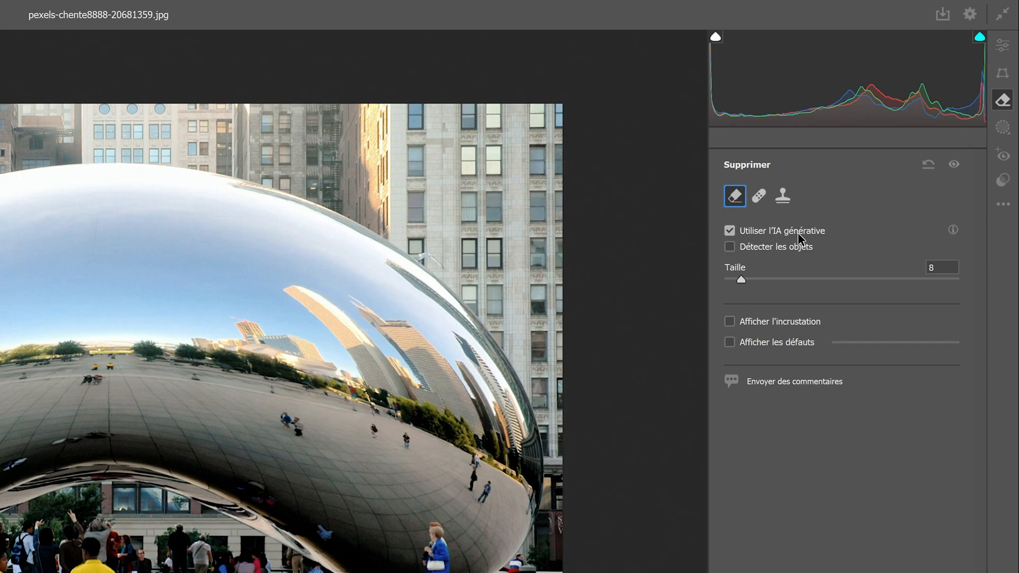
{"action": "left_click", "coordinate": [735, 235]}
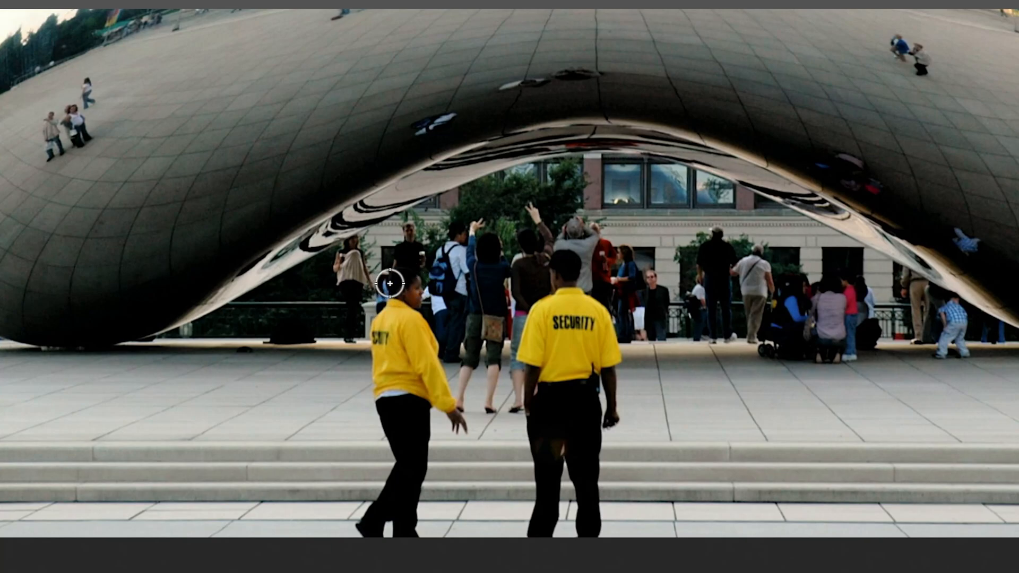
Step: Brush over the left security guard to remove the figure, keeping the fill type as Supprimer
{"action": "left_click_drag", "start_coordinate": [158, 287], "coordinate": [150, 301]}
{"action": "mouse_move", "coordinate": [390, 291]}
{"action": "left_mouse_down"}
{"action": "mouse_move", "coordinate": [382, 314]}
{"action": "mouse_move", "coordinate": [391, 340]}
{"action": "mouse_move", "coordinate": [372, 406]}
{"action": "mouse_move", "coordinate": [391, 422]}
{"action": "mouse_move", "coordinate": [419, 391]}
{"action": "mouse_move", "coordinate": [456, 435]}
{"action": "mouse_move", "coordinate": [440, 398]}
{"action": "mouse_move", "coordinate": [397, 475]}
{"action": "mouse_move", "coordinate": [391, 539]}
{"action": "mouse_move", "coordinate": [358, 505]}
{"action": "mouse_move", "coordinate": [348, 522]}
{"action": "left_mouse_up"}
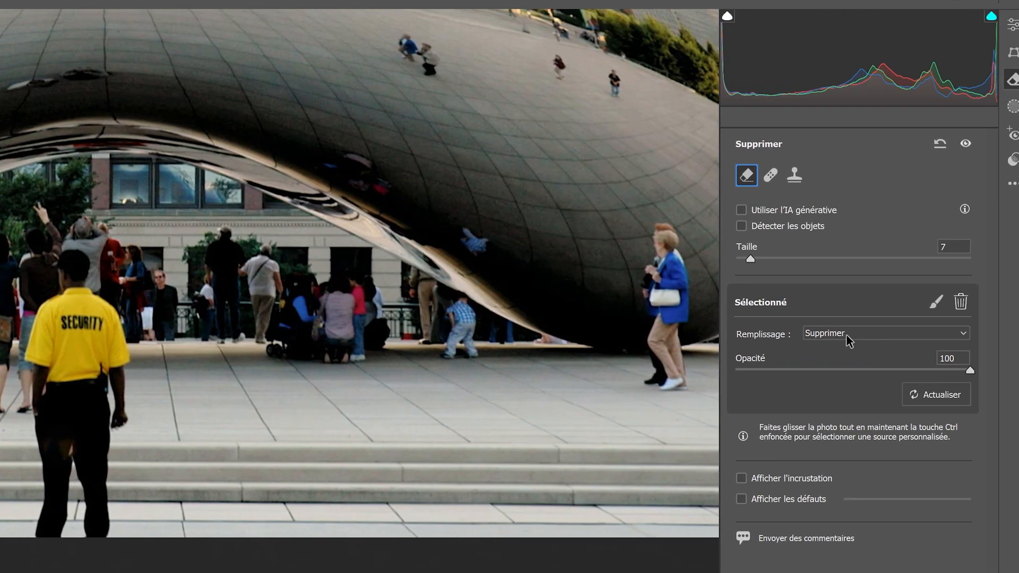
{"action": "left_click", "coordinate": [846, 336]}
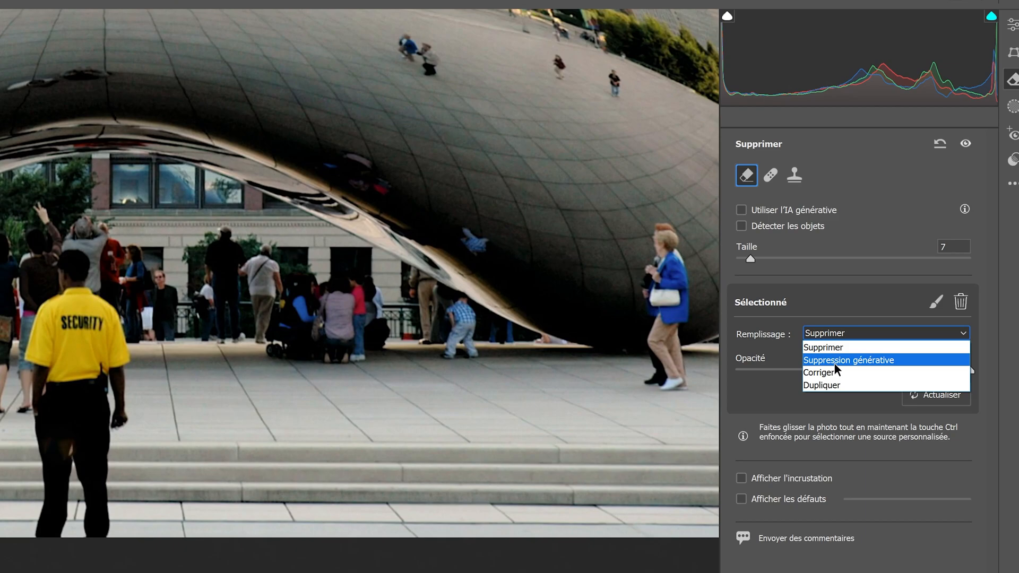
{"action": "left_click", "coordinate": [879, 348]}
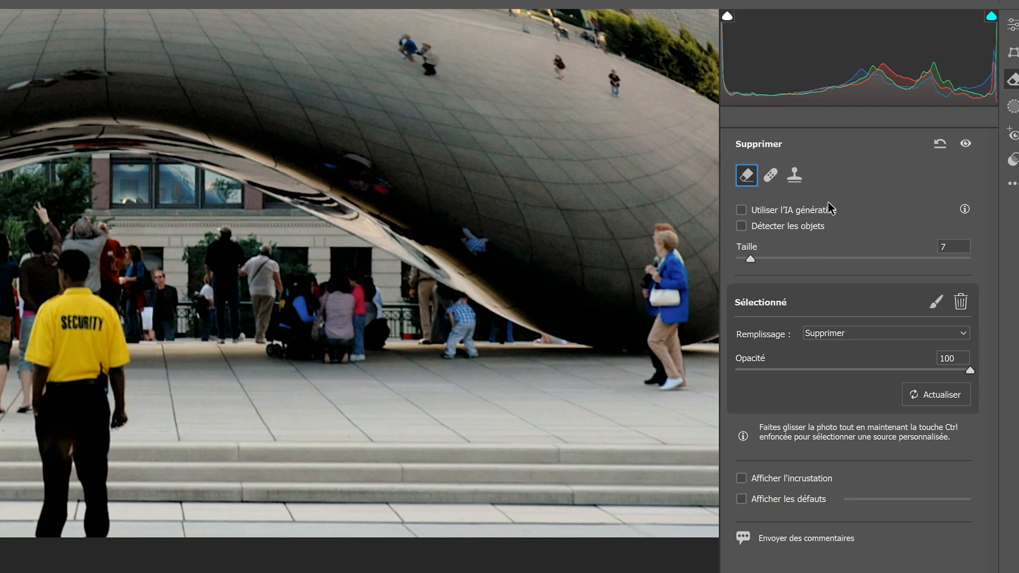
Step: Try the left guard's removal at 73 opacity, return it to 100 and delete the removal
{"action": "left_click_drag", "start_coordinate": [970, 370], "coordinate": [907, 370]}
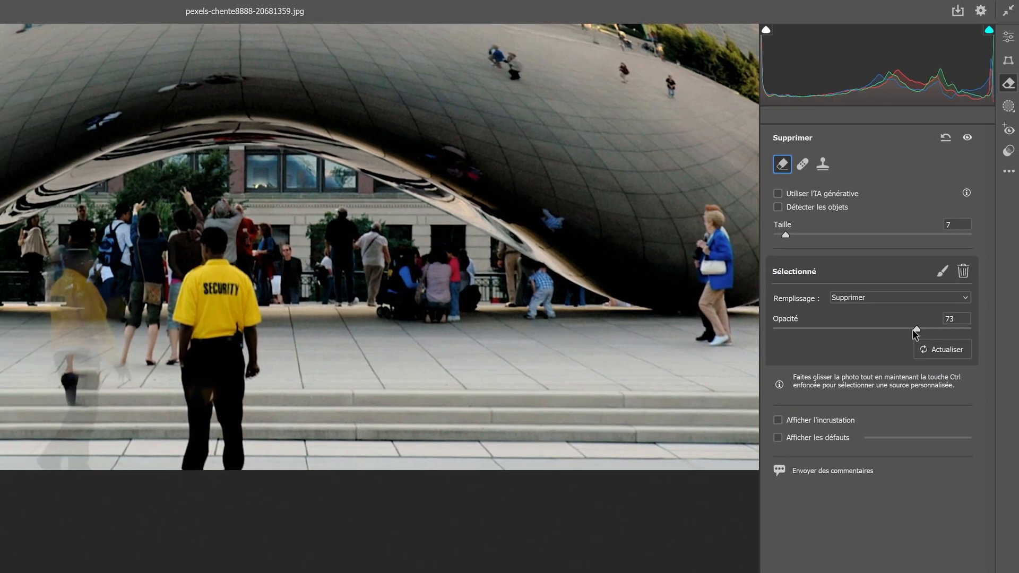
{"action": "left_click_drag", "start_coordinate": [916, 333], "coordinate": [971, 338]}
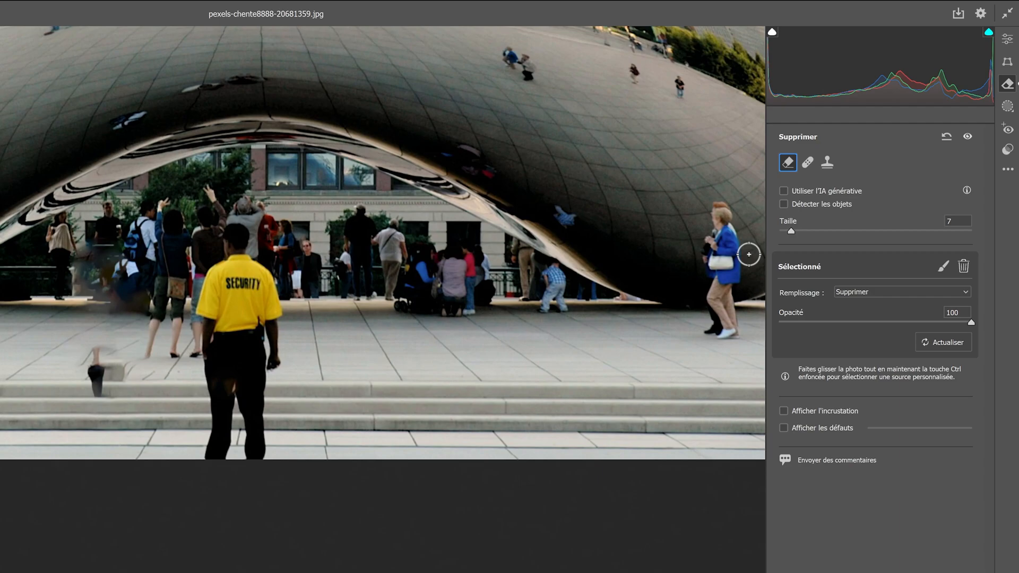
{"action": "key", "text": "Delete"}
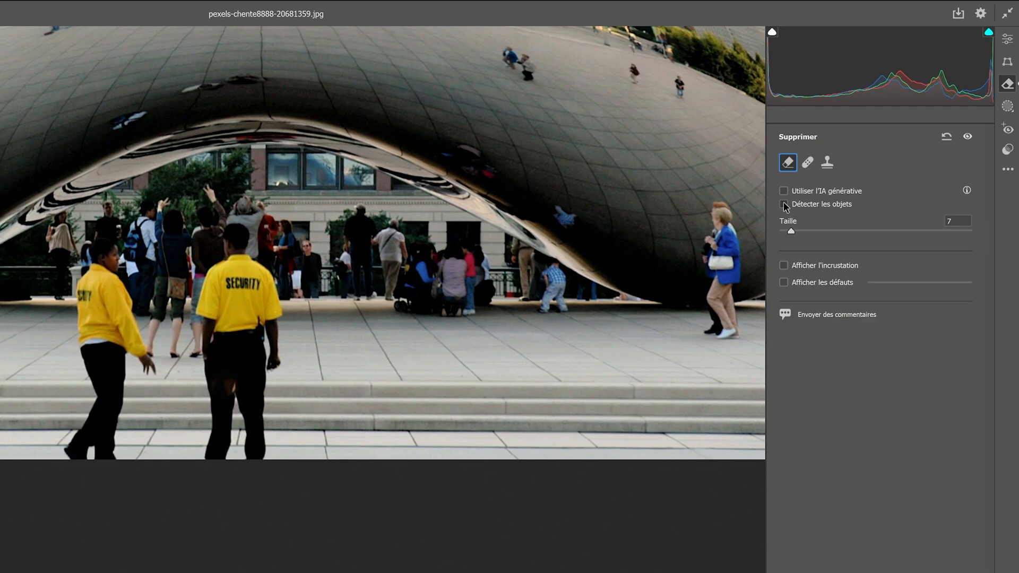
Step: Turn on Détecter les objets, reduce the brush size to 2 and draw around the left security guard
{"action": "left_click", "coordinate": [784, 205]}
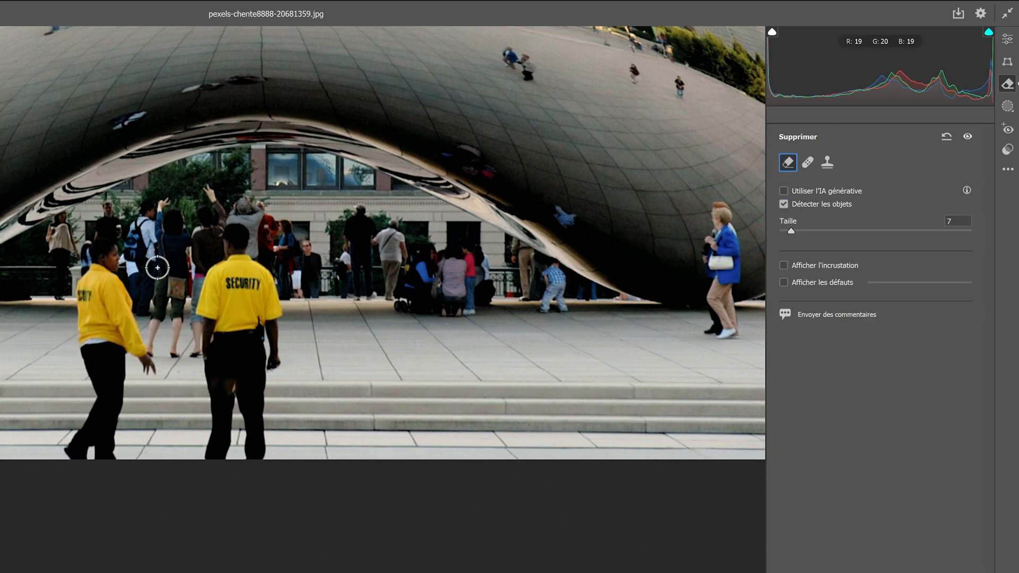
{"action": "key", "text": "bracketleft"}
{"action": "key", "text": "bracketleft"}
{"action": "key", "text": "bracketleft"}
{"action": "key", "text": "bracketleft"}
{"action": "key", "text": "bracketleft"}
{"action": "mouse_move", "coordinate": [75, 268]}
{"action": "left_mouse_down"}
{"action": "mouse_move", "coordinate": [74, 233]}
{"action": "mouse_move", "coordinate": [120, 227]}
{"action": "mouse_move", "coordinate": [144, 267]}
{"action": "mouse_move", "coordinate": [150, 307]}
{"action": "left_mouse_up"}
{"action": "mouse_move", "coordinate": [436, 285]}
{"action": "left_mouse_down"}
{"action": "mouse_move", "coordinate": [507, 343]}
{"action": "mouse_move", "coordinate": [517, 383]}
{"action": "mouse_move", "coordinate": [508, 407]}
{"action": "mouse_move", "coordinate": [464, 386]}
{"action": "mouse_move", "coordinate": [467, 510]}
{"action": "mouse_move", "coordinate": [457, 528]}
{"action": "mouse_move", "coordinate": [340, 501]}
{"action": "mouse_move", "coordinate": [380, 434]}
{"action": "mouse_move", "coordinate": [384, 408]}
{"action": "mouse_move", "coordinate": [358, 311]}
{"action": "mouse_move", "coordinate": [376, 221]}
{"action": "left_mouse_up"}
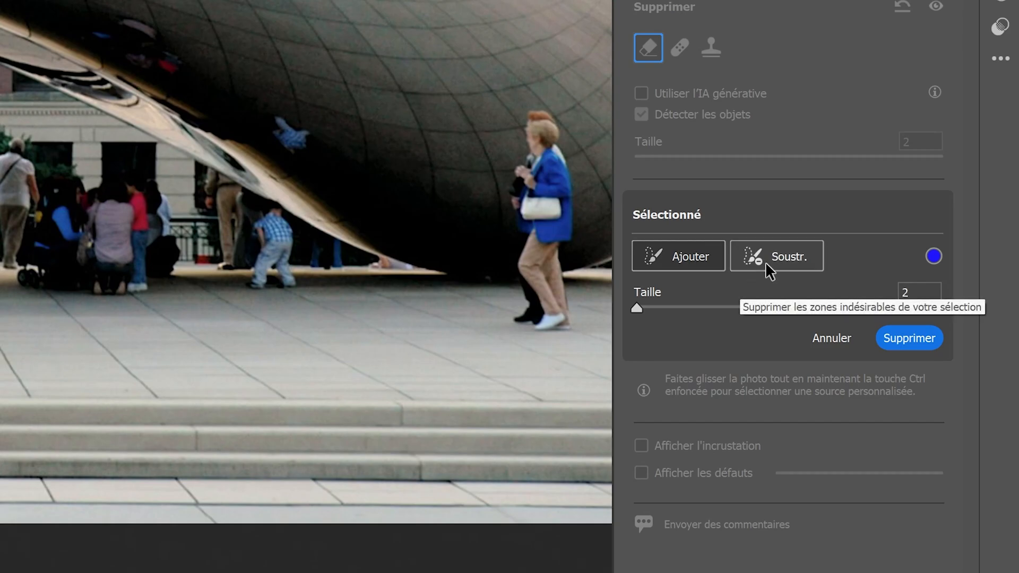
Step: Trim both sides of the left guard's selection with a larger Soustr. brush, and discard the selection
{"action": "left_click", "coordinate": [767, 264]}
{"action": "left_click_drag", "start_coordinate": [636, 308], "coordinate": [669, 307]}
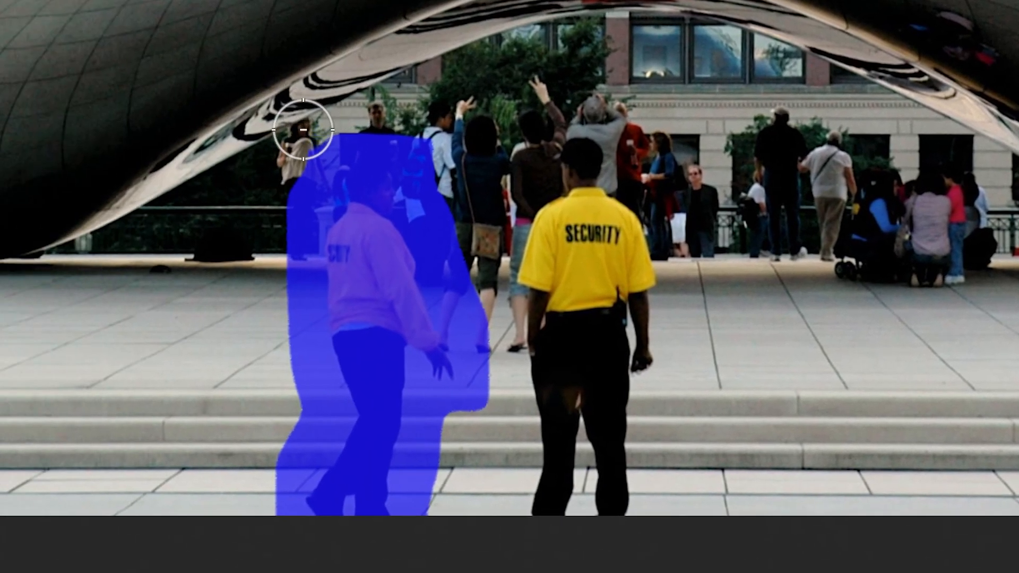
{"action": "mouse_move", "coordinate": [303, 130]}
{"action": "left_mouse_down"}
{"action": "mouse_move", "coordinate": [274, 253]}
{"action": "mouse_move", "coordinate": [281, 387]}
{"action": "mouse_move", "coordinate": [250, 520]}
{"action": "left_mouse_up"}
{"action": "mouse_move", "coordinate": [430, 517]}
{"action": "left_mouse_down"}
{"action": "mouse_move", "coordinate": [464, 432]}
{"action": "mouse_move", "coordinate": [473, 352]}
{"action": "mouse_move", "coordinate": [457, 212]}
{"action": "mouse_move", "coordinate": [324, 141]}
{"action": "left_mouse_up"}
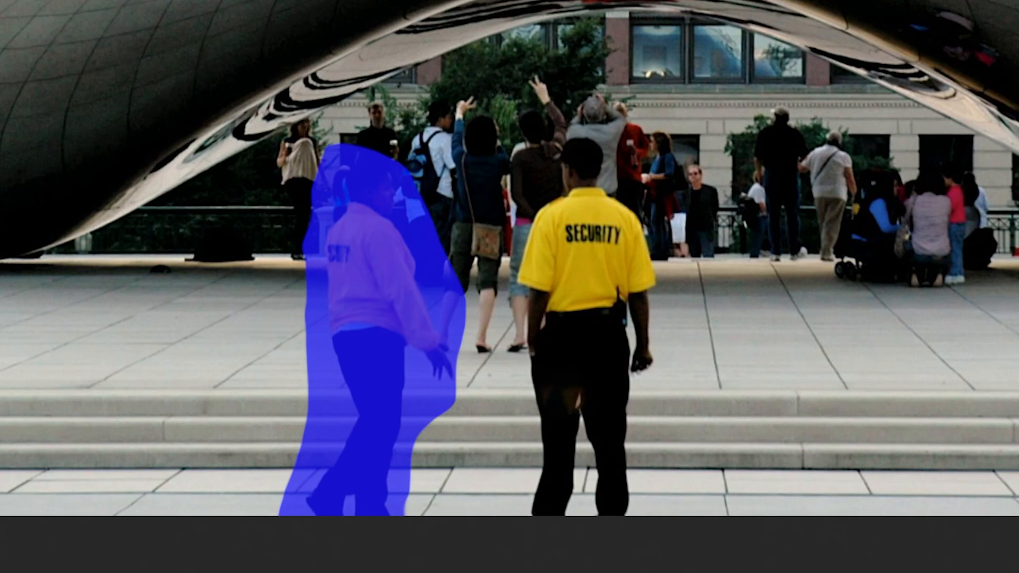
{"action": "key", "text": "m"}
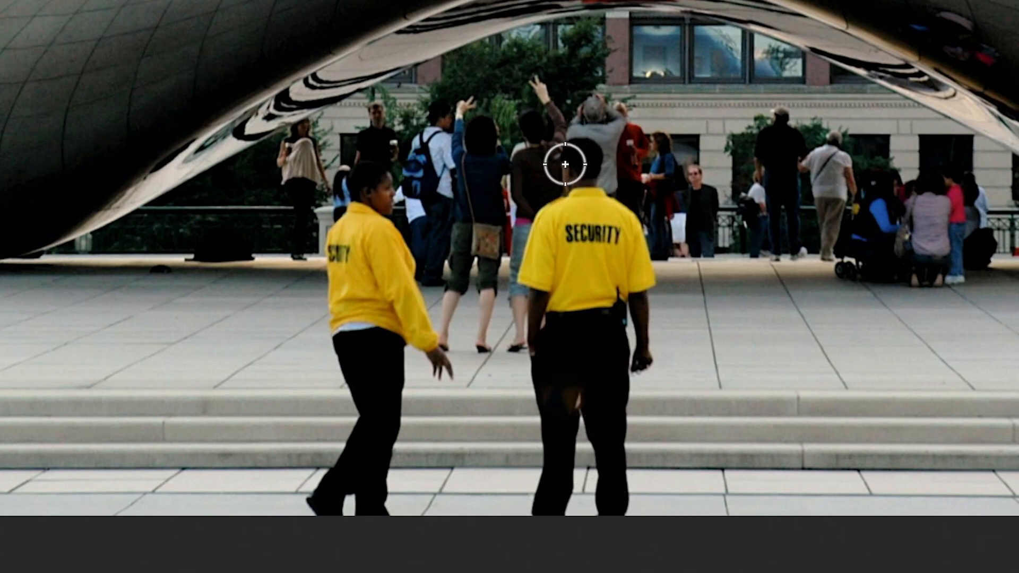
Step: Brush around the right security guard with object detection and remove the selected area
{"action": "mouse_move", "coordinate": [560, 175]}
{"action": "left_mouse_down"}
{"action": "mouse_move", "coordinate": [514, 199]}
{"action": "mouse_move", "coordinate": [531, 275]}
{"action": "left_mouse_up"}
{"action": "mouse_move", "coordinate": [627, 326]}
{"action": "left_mouse_down"}
{"action": "mouse_move", "coordinate": [555, 515]}
{"action": "mouse_move", "coordinate": [510, 542]}
{"action": "left_mouse_up"}
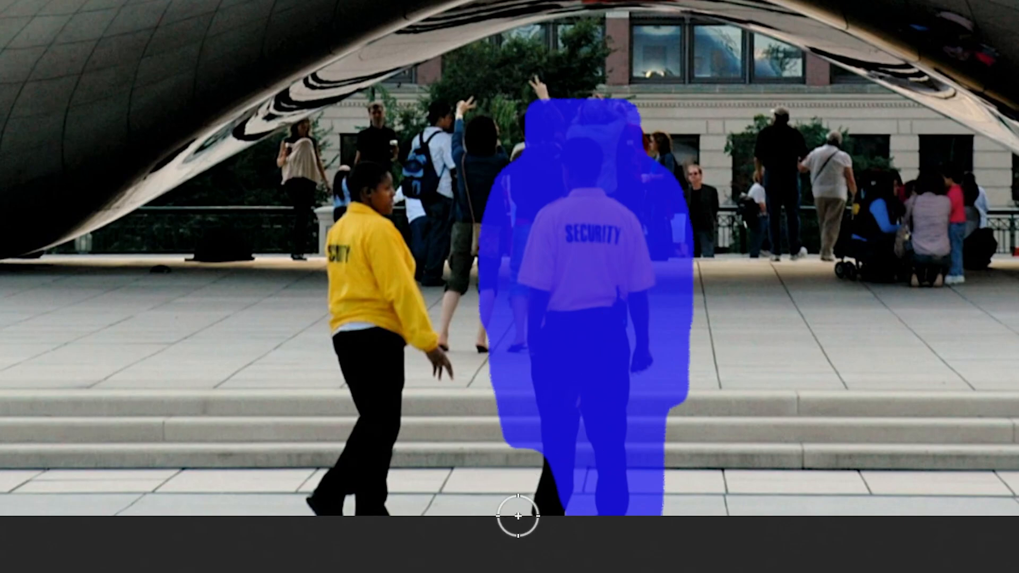
{"action": "mouse_move", "coordinate": [519, 518]}
{"action": "left_mouse_down"}
{"action": "mouse_move", "coordinate": [577, 460]}
{"action": "mouse_move", "coordinate": [576, 441]}
{"action": "mouse_move", "coordinate": [551, 432]}
{"action": "mouse_move", "coordinate": [523, 521]}
{"action": "left_mouse_up"}
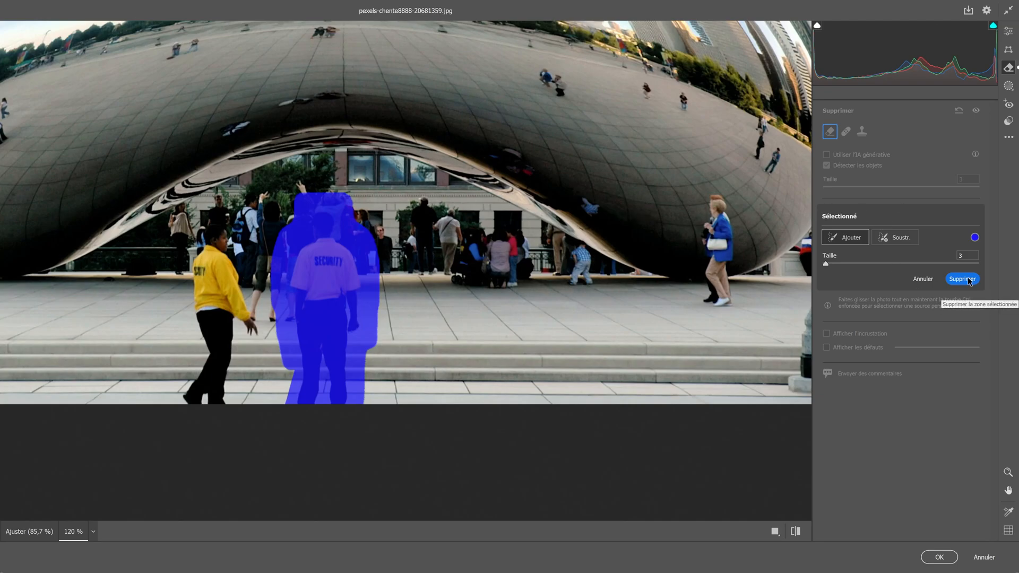
{"action": "left_click", "coordinate": [963, 278]}
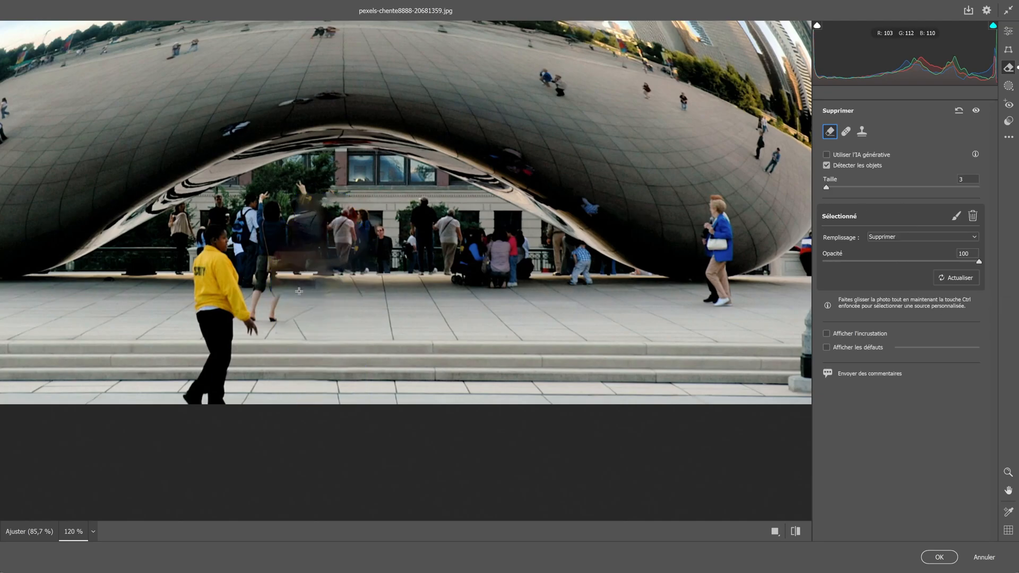
Step: Change the fill of the right guard's removal to Suppression générative
{"action": "scroll", "coordinate": [305, 298], "scroll_direction": "up", "scroll_amount": 1}
{"action": "key", "text": "space"}
{"action": "left_click_drag", "start_coordinate": [305, 298], "coordinate": [372, 195]}
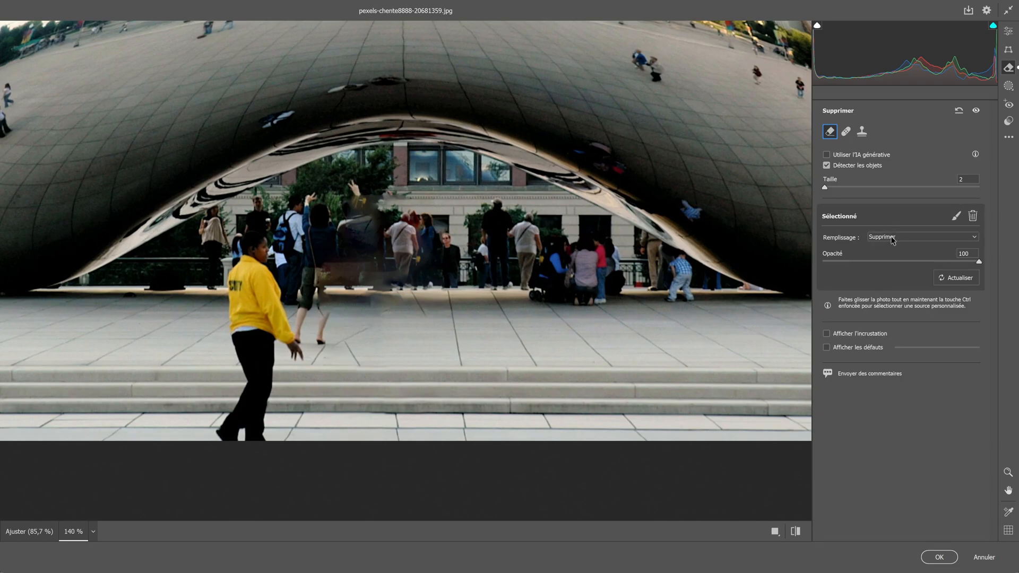
{"action": "left_click", "coordinate": [892, 240]}
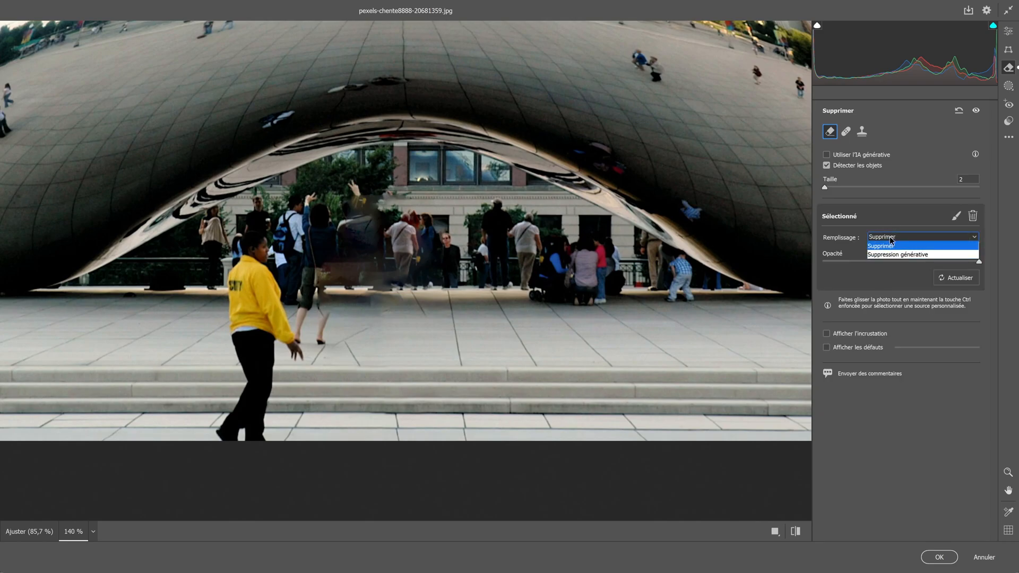
{"action": "left_click", "coordinate": [879, 256]}
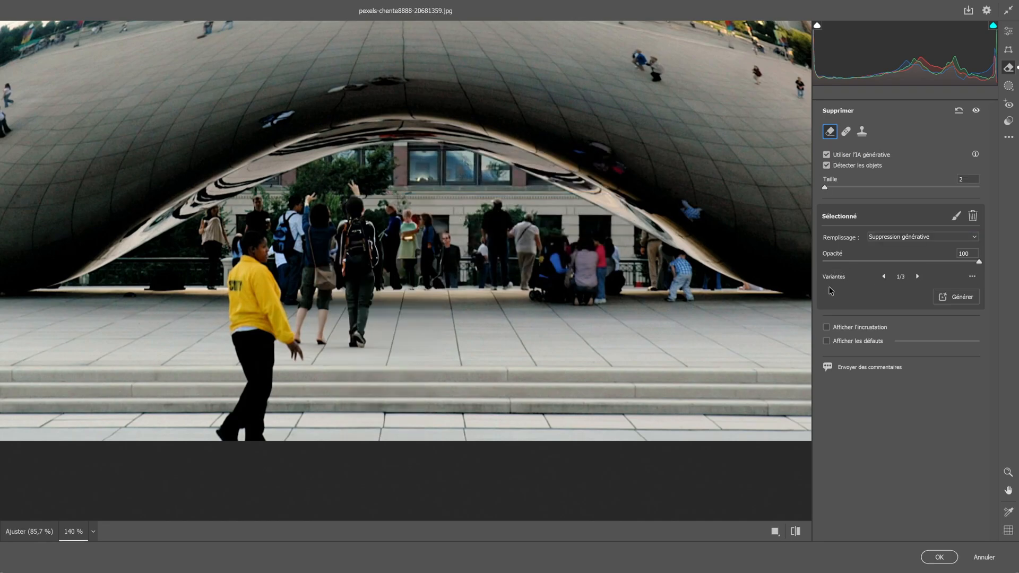
Step: Compare the three generated variants of the removal and return to variant 1/3
{"action": "left_click", "coordinate": [917, 277]}
{"action": "left_click", "coordinate": [917, 277]}
{"action": "left_click", "coordinate": [917, 277]}
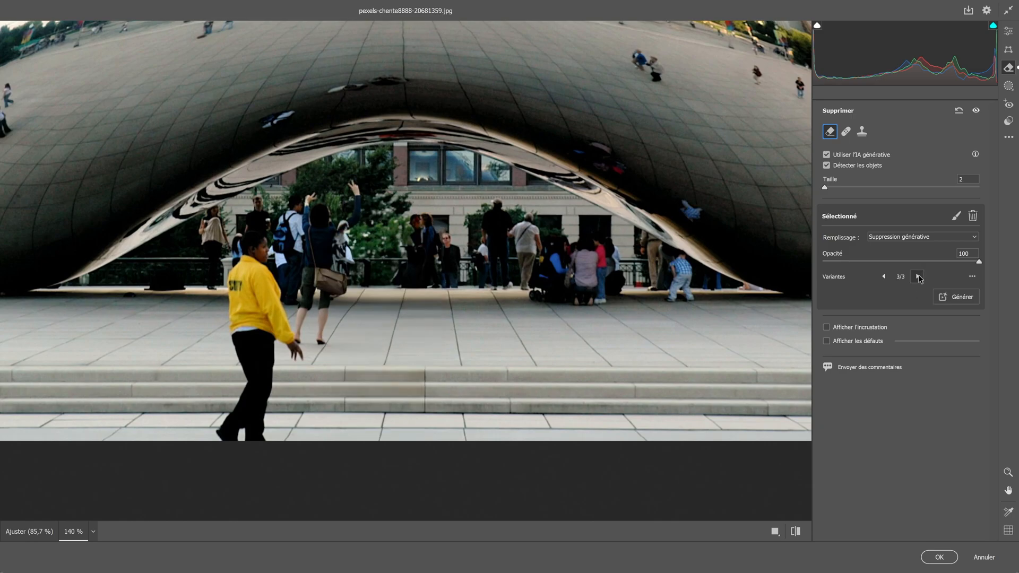
Step: Examine the generated crowd, pavement and steps up close where the right guard was removed
{"action": "scroll", "coordinate": [379, 338], "scroll_direction": "up", "scroll_amount": 1}
{"action": "scroll", "coordinate": [380, 338], "scroll_direction": "up", "scroll_amount": 5}
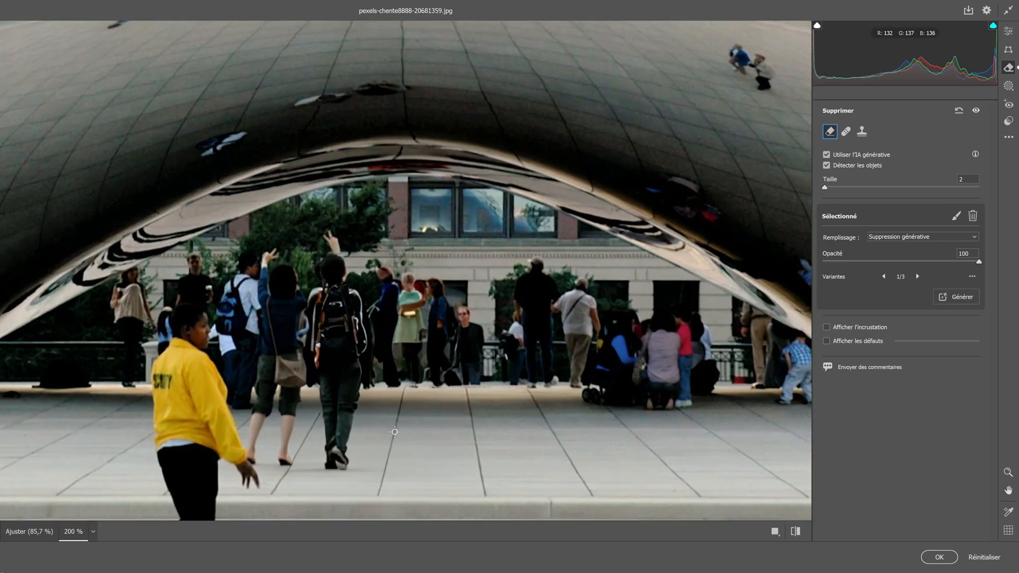
{"action": "key", "text": "space"}
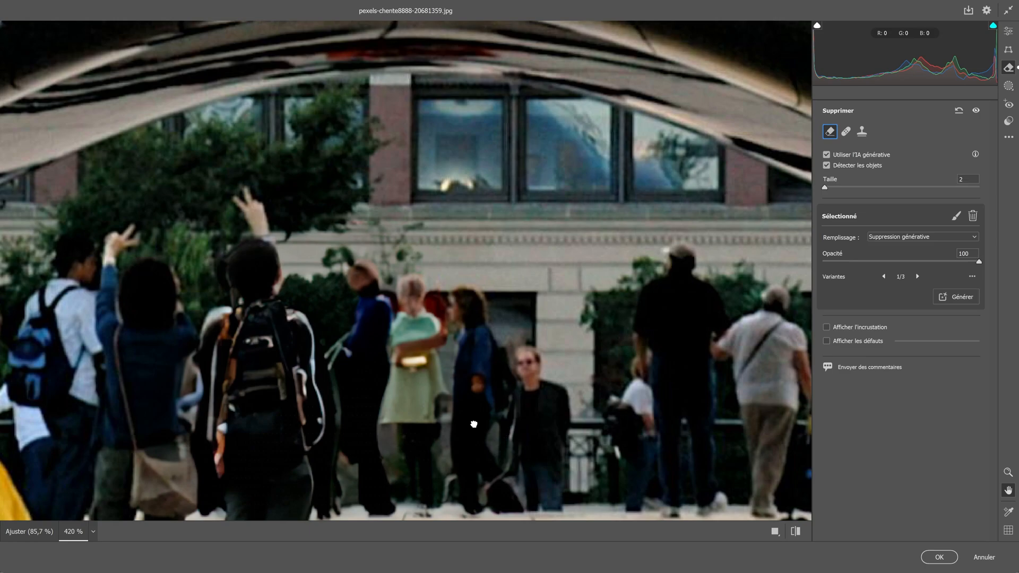
{"action": "mouse_move", "coordinate": [474, 424]}
{"action": "left_mouse_down"}
{"action": "mouse_move", "coordinate": [477, 226]}
{"action": "mouse_move", "coordinate": [462, 257]}
{"action": "left_mouse_up"}
{"action": "left_click_drag", "start_coordinate": [463, 461], "coordinate": [453, 318]}
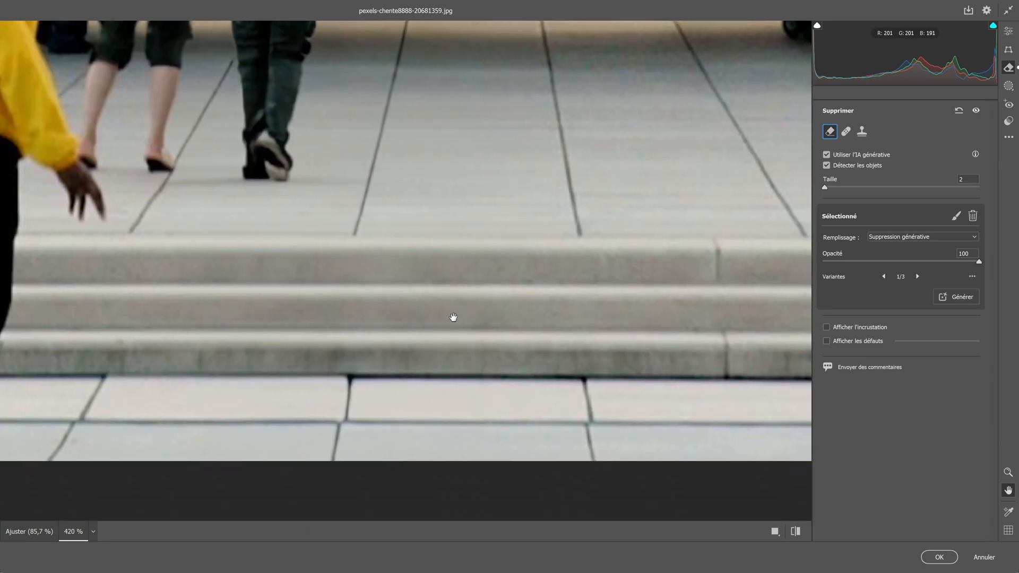
{"action": "key", "text": "space"}
{"action": "left_click_drag", "start_coordinate": [341, 295], "coordinate": [453, 341]}
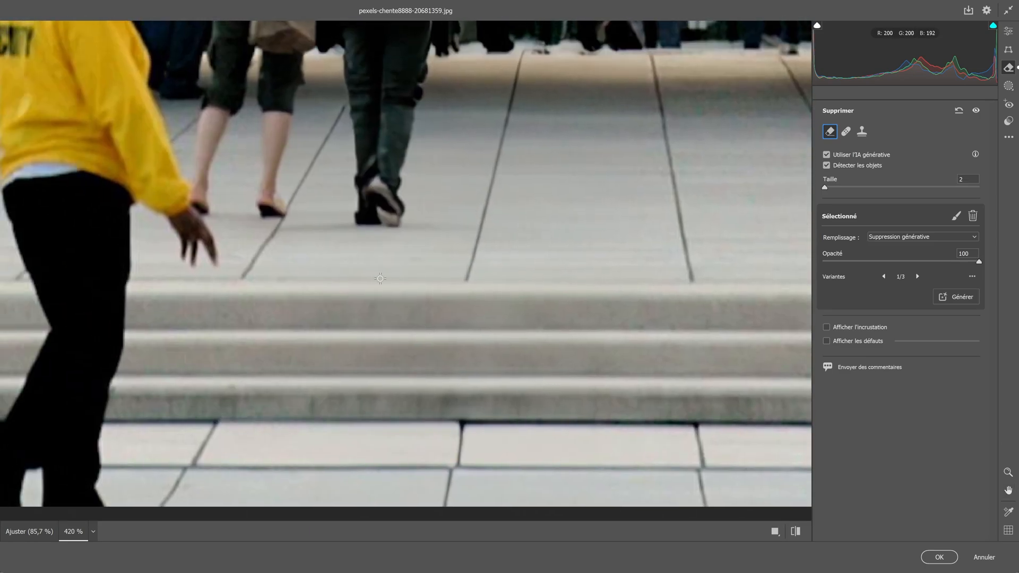
Step: Inspect the rebuilt paving joints and step edges at 600 to 800 % around the removed right guard
{"action": "scroll", "coordinate": [389, 269], "scroll_direction": "up", "scroll_amount": 3}
{"action": "key", "text": "space"}
{"action": "left_click_drag", "start_coordinate": [389, 269], "coordinate": [485, 330]}
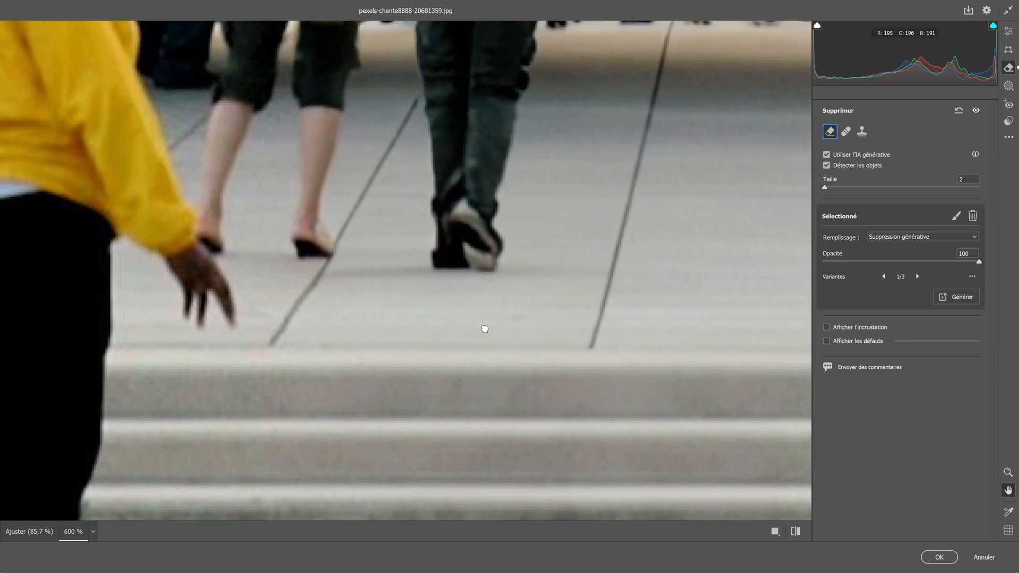
{"action": "left_click_drag", "start_coordinate": [785, 342], "coordinate": [329, 328]}
{"action": "left_click_drag", "start_coordinate": [410, 186], "coordinate": [454, 246]}
{"action": "key", "text": "space"}
{"action": "left_click_drag", "start_coordinate": [394, 222], "coordinate": [555, 270]}
{"action": "left_click_drag", "start_coordinate": [584, 427], "coordinate": [427, 430]}
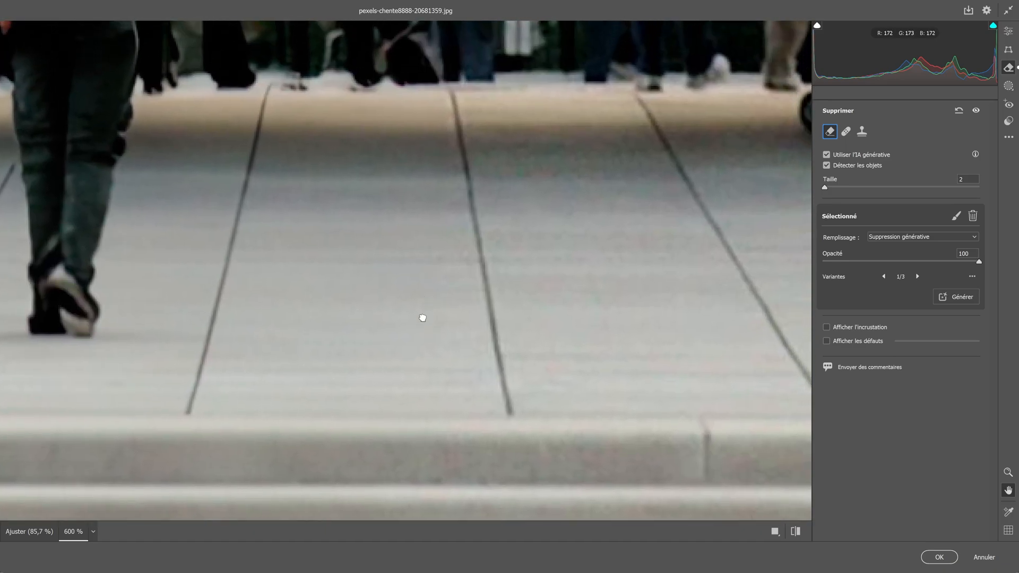
{"action": "mouse_move", "coordinate": [421, 317]}
{"action": "left_mouse_down"}
{"action": "mouse_move", "coordinate": [434, 180]}
{"action": "mouse_move", "coordinate": [440, 259]}
{"action": "left_mouse_up"}
{"action": "scroll", "coordinate": [439, 259], "scroll_direction": "up", "scroll_amount": 1}
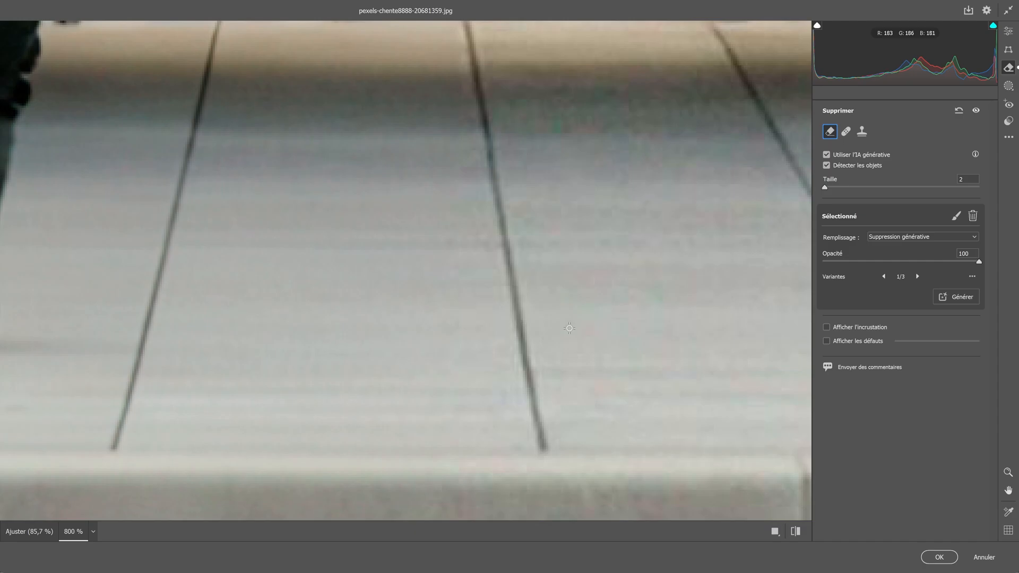
Step: Brush around the woman in the blue jacket beside the sculpture with object detection and generatively remove her
{"action": "scroll", "coordinate": [569, 328], "scroll_direction": "down", "scroll_amount": 3}
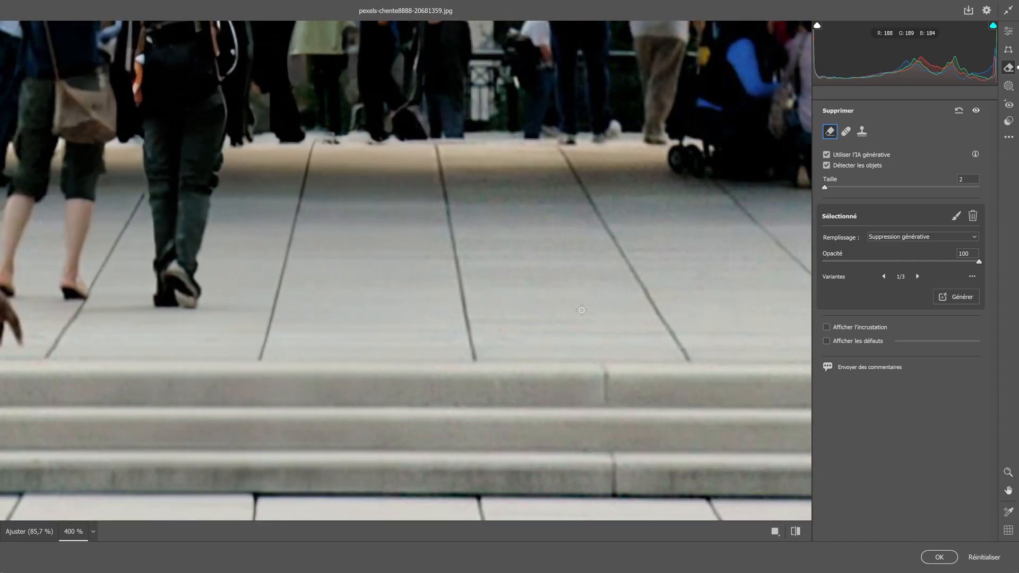
{"action": "scroll", "coordinate": [574, 310], "scroll_direction": "down", "scroll_amount": 4}
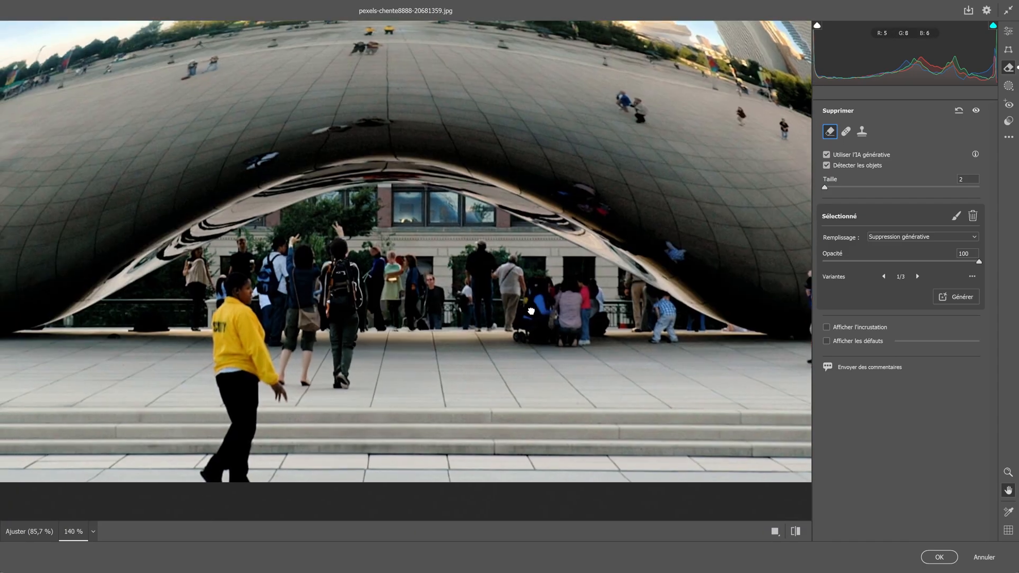
{"action": "left_click_drag", "start_coordinate": [568, 340], "coordinate": [573, 285]}
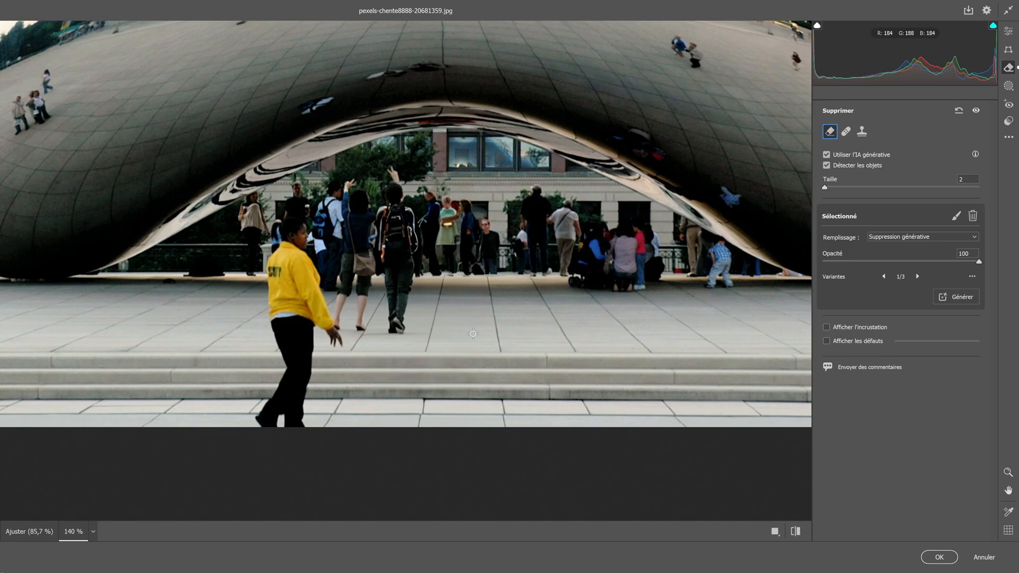
{"action": "left_click_drag", "start_coordinate": [769, 239], "coordinate": [522, 281]}
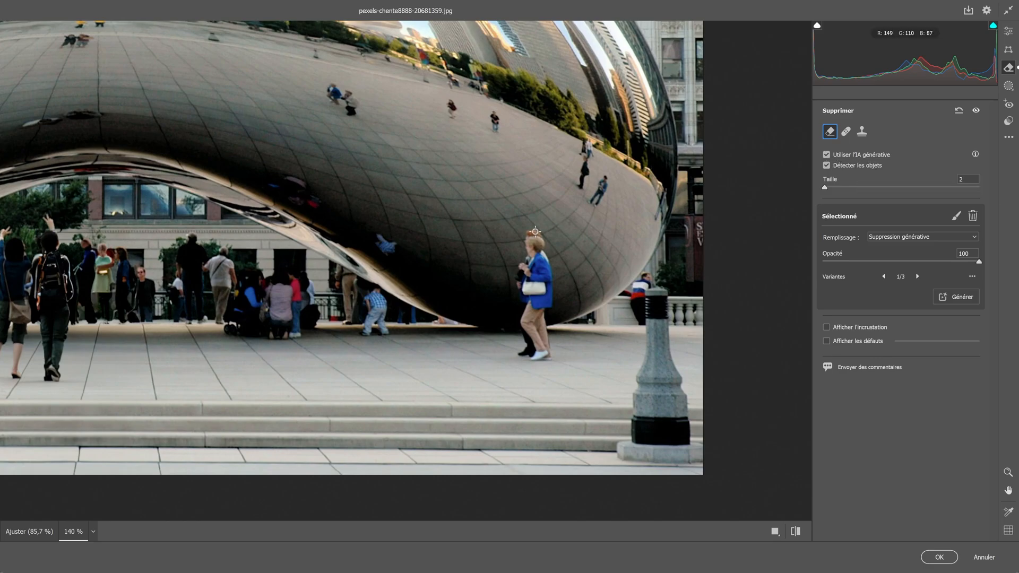
{"action": "left_click_drag", "start_coordinate": [538, 235], "coordinate": [535, 361]}
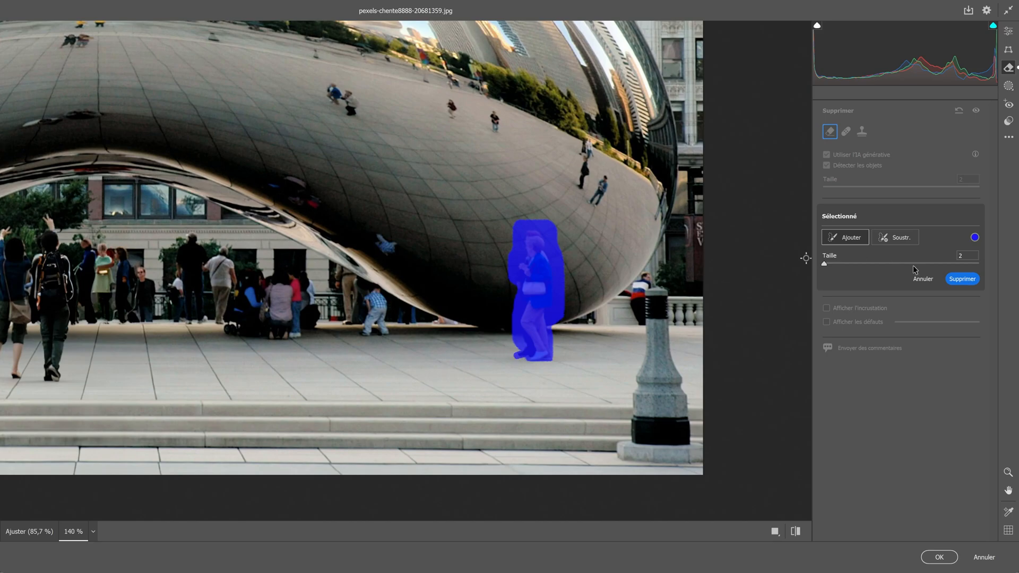
{"action": "left_click", "coordinate": [962, 279]}
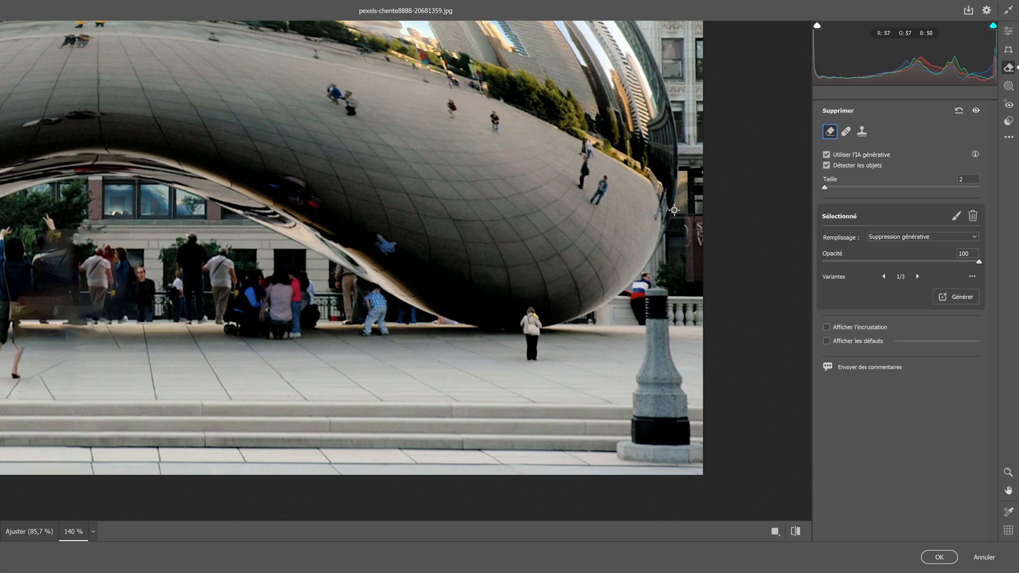
Step: Display the removal overlay, select the removal where the woman in blue stood, and switch it to variant 3/3
{"action": "scroll", "coordinate": [623, 385], "scroll_direction": "up", "scroll_amount": 2}
{"action": "key", "text": "space"}
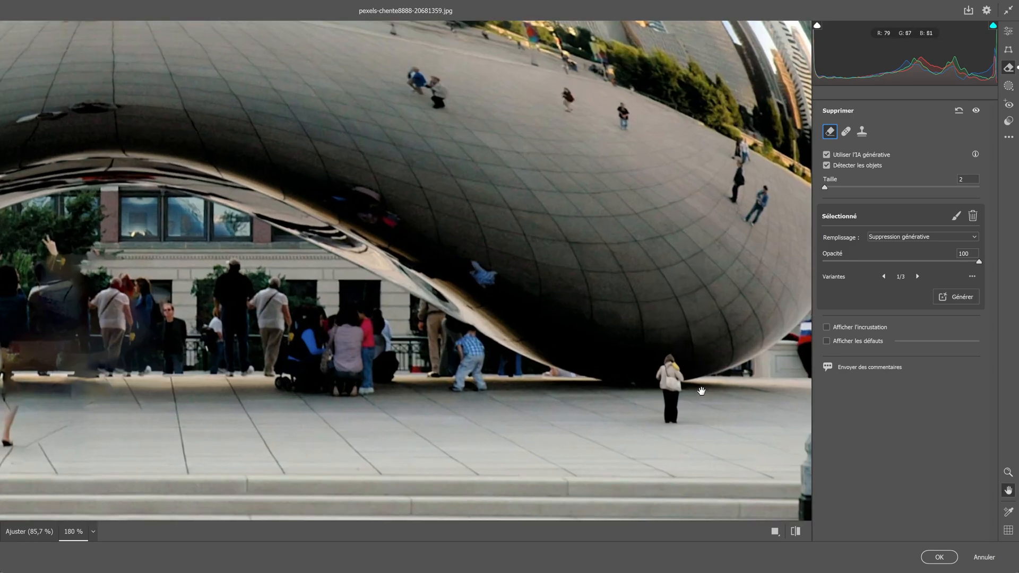
{"action": "scroll", "coordinate": [701, 391], "scroll_direction": "up", "scroll_amount": 4}
{"action": "left_click_drag", "start_coordinate": [702, 390], "coordinate": [485, 319]}
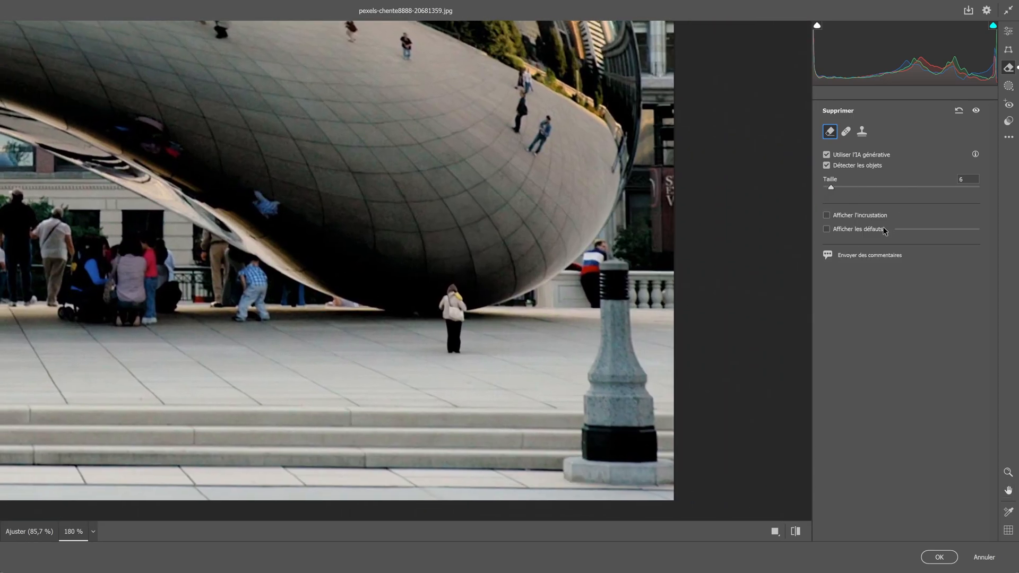
{"action": "left_click", "coordinate": [826, 215]}
{"action": "left_click", "coordinate": [456, 236]}
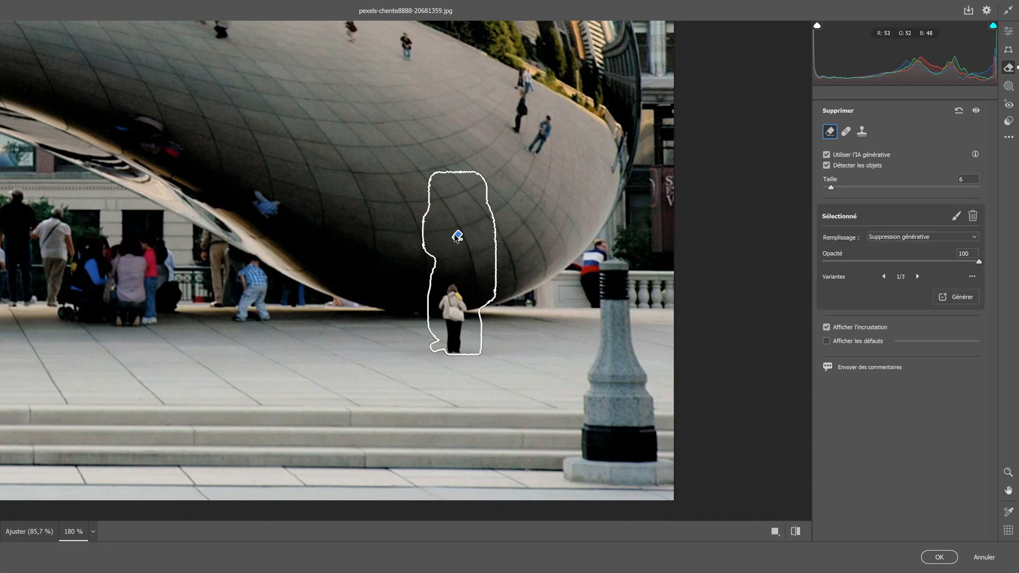
{"action": "left_click", "coordinate": [918, 277]}
{"action": "left_click", "coordinate": [917, 277]}
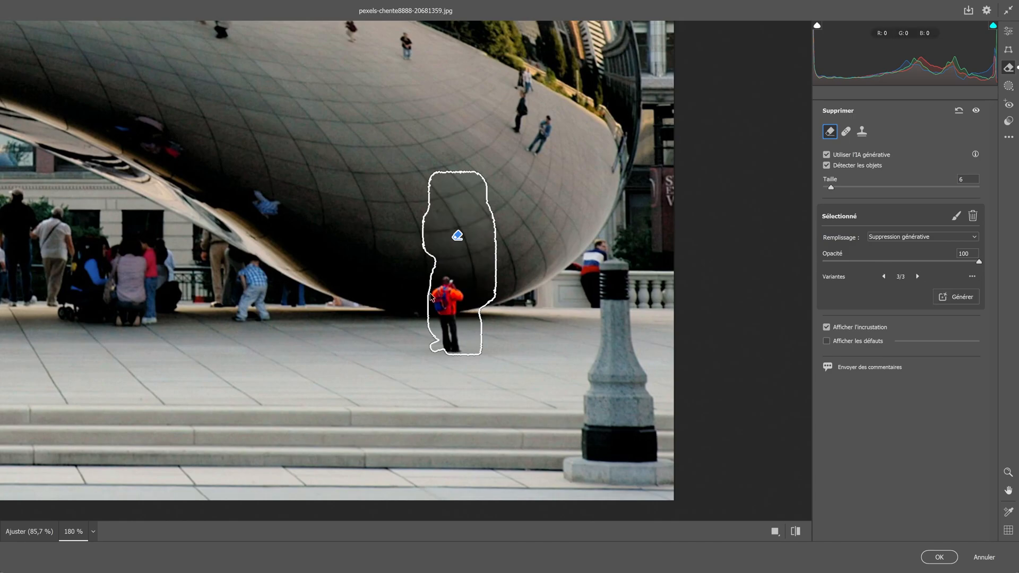
Step: Generatively remove the small figure in red in front of the sculpture, choose variant 2/3 and check the sculpture's surface up close
{"action": "mouse_move", "coordinate": [419, 287]}
{"action": "left_mouse_down"}
{"action": "mouse_move", "coordinate": [448, 296]}
{"action": "mouse_move", "coordinate": [451, 341]}
{"action": "mouse_move", "coordinate": [447, 332]}
{"action": "left_mouse_up"}
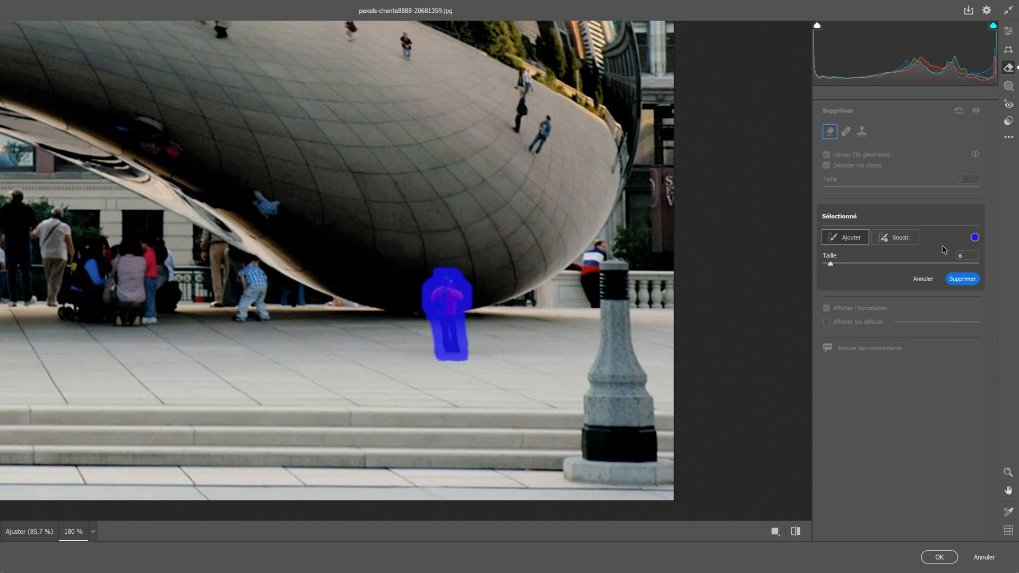
{"action": "left_click", "coordinate": [960, 279]}
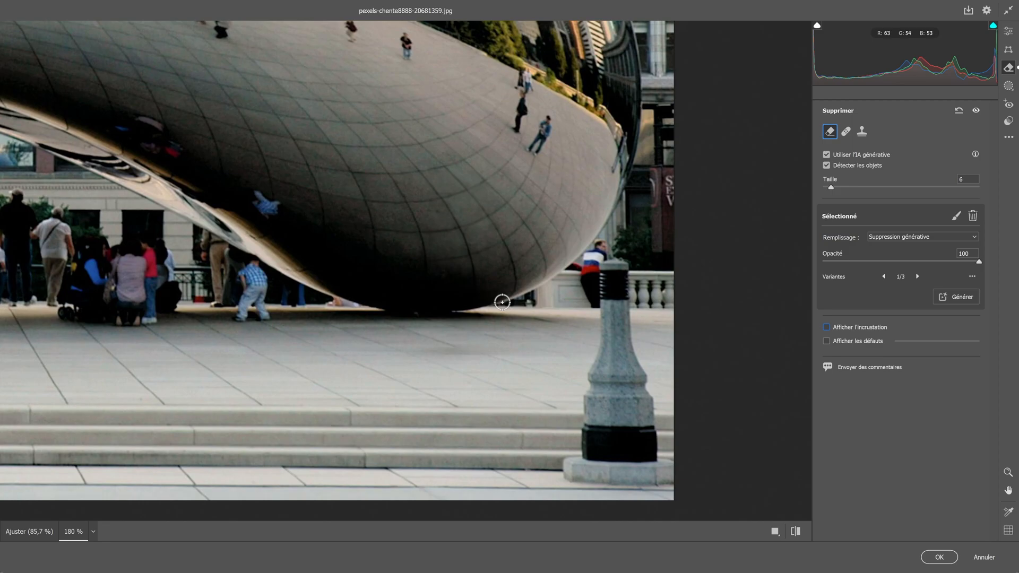
{"action": "left_click", "coordinate": [917, 277]}
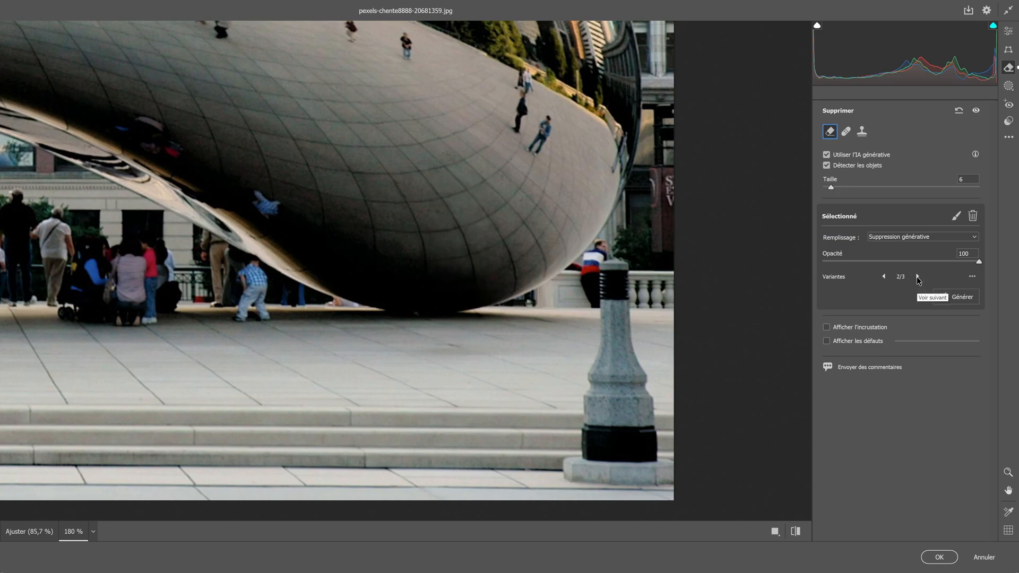
{"action": "scroll", "coordinate": [448, 329], "scroll_direction": "up", "scroll_amount": 5}
{"action": "mouse_move", "coordinate": [438, 291]}
{"action": "left_mouse_down"}
{"action": "mouse_move", "coordinate": [242, 258]}
{"action": "mouse_move", "coordinate": [470, 311]}
{"action": "mouse_move", "coordinate": [396, 357]}
{"action": "mouse_move", "coordinate": [439, 312]}
{"action": "left_mouse_up"}
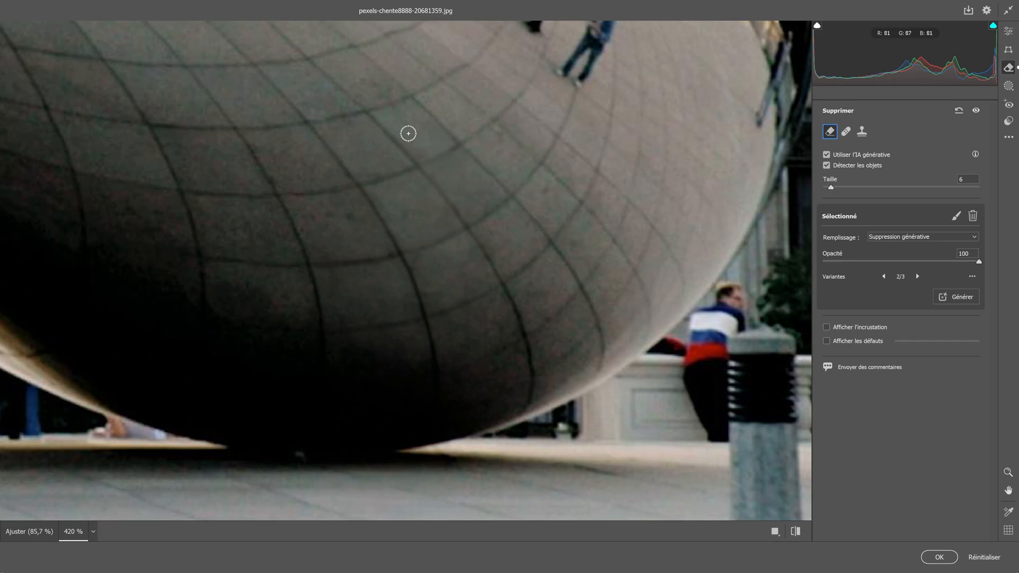
{"action": "scroll", "coordinate": [492, 190], "scroll_direction": "up", "scroll_amount": 2}
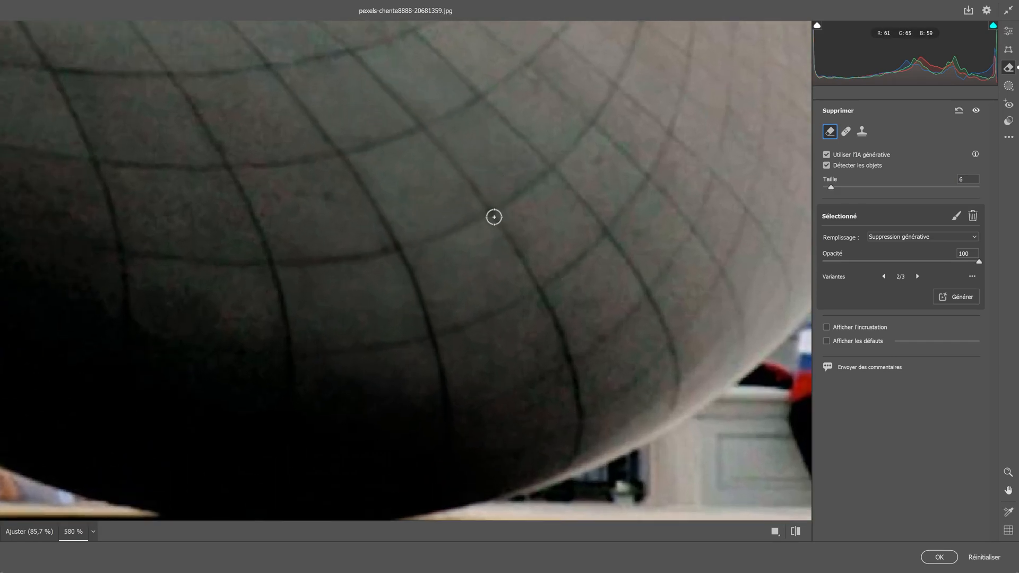
{"action": "scroll", "coordinate": [494, 222], "scroll_direction": "down", "scroll_amount": 5}
{"action": "scroll", "coordinate": [492, 234], "scroll_direction": "down", "scroll_amount": 4}
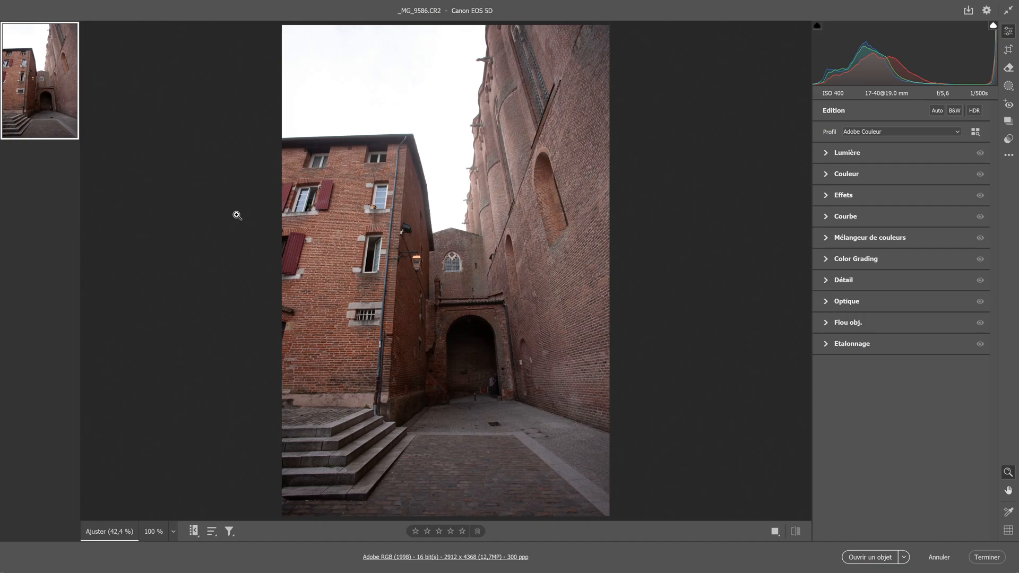
Step: Apply the Vertical Upright perspective correction to the brick building photo _MG_9586.CR2
{"action": "left_click", "coordinate": [671, 170]}
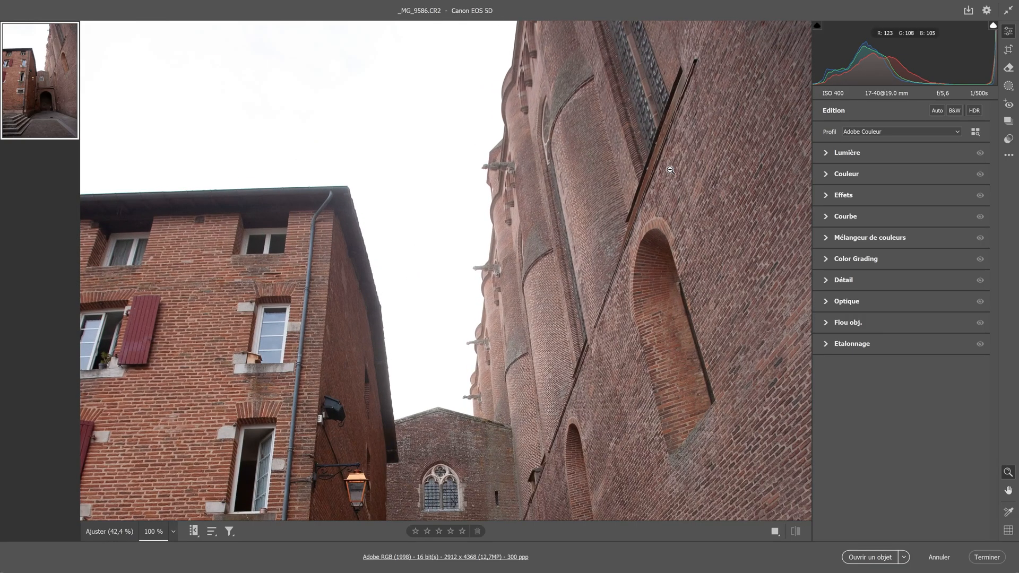
{"action": "left_click", "coordinate": [671, 170]}
{"action": "left_click", "coordinate": [1008, 49]}
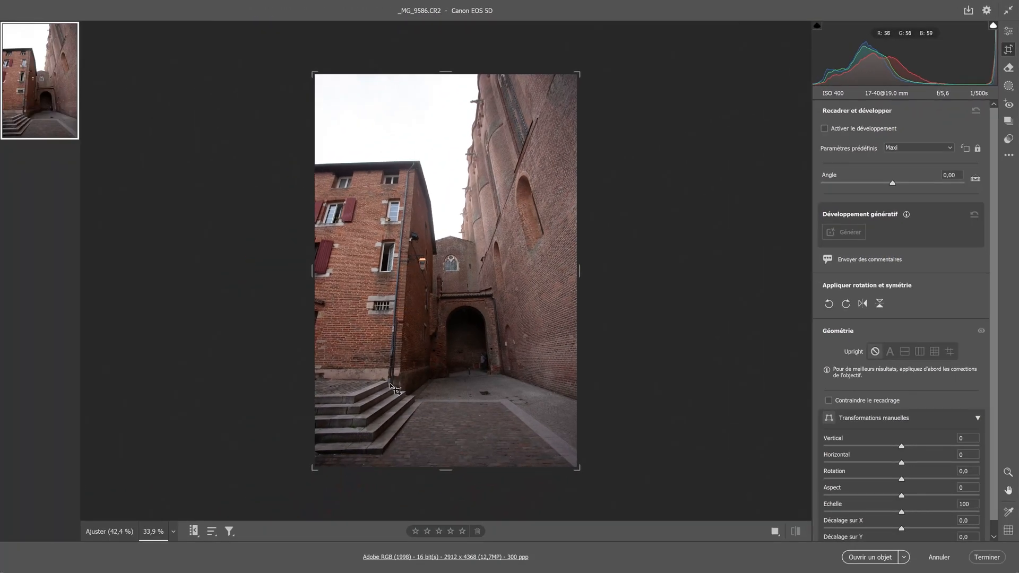
{"action": "scroll", "coordinate": [937, 272], "scroll_direction": "down", "scroll_amount": 1}
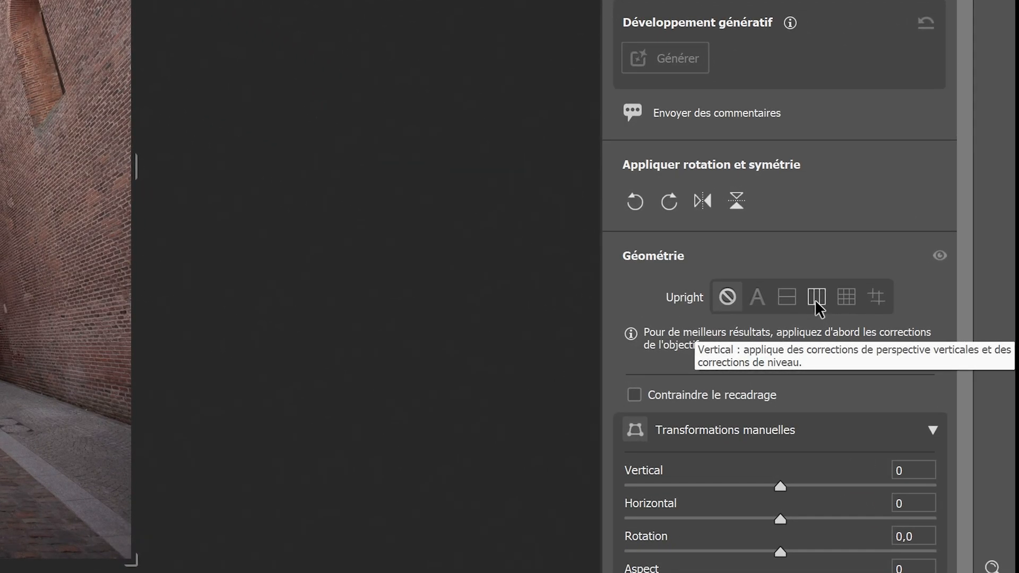
{"action": "left_click", "coordinate": [815, 297]}
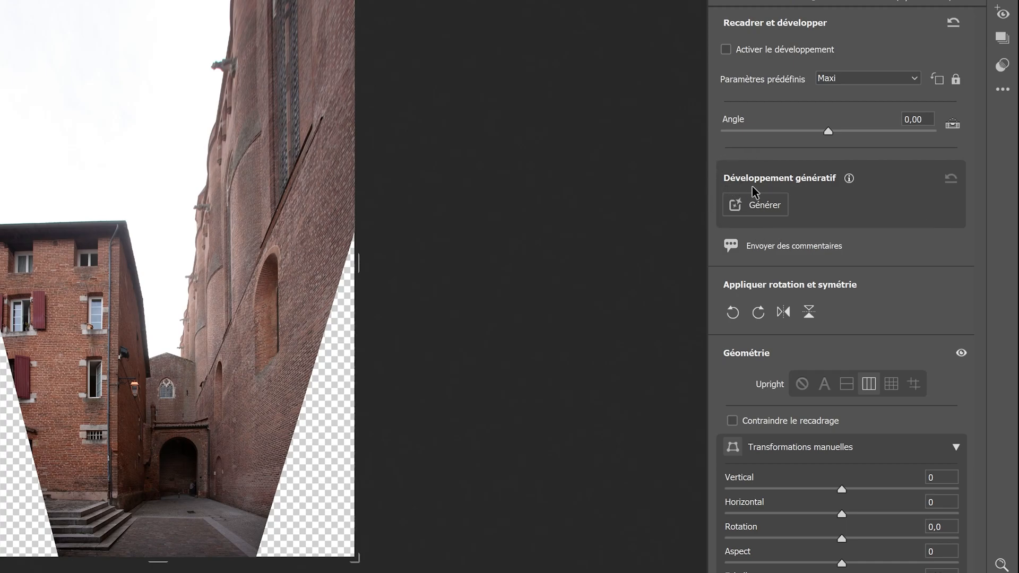
Step: Fill the empty areas left by the perspective correction with Développement génératif and switch to variant 3/3
{"action": "left_click", "coordinate": [752, 204]}
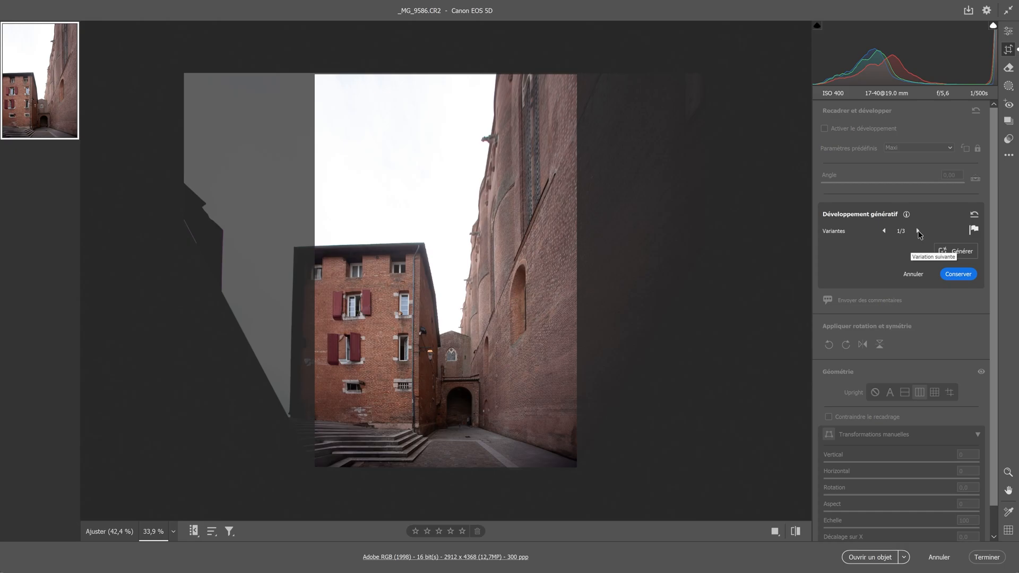
{"action": "left_click", "coordinate": [918, 230]}
{"action": "left_click", "coordinate": [918, 230]}
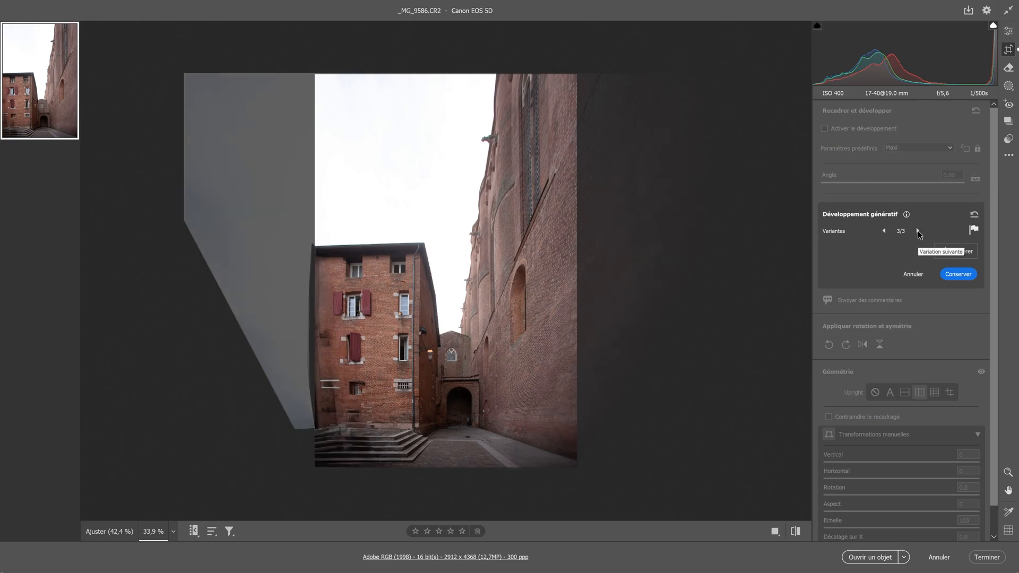
Step: Examine the generated brick wall, windows and steps up close against the sharpness of the original masonry
{"action": "left_click", "coordinate": [332, 414]}
{"action": "left_click_drag", "start_coordinate": [329, 413], "coordinate": [553, 126]}
{"action": "left_click_drag", "start_coordinate": [419, 300], "coordinate": [514, 113]}
{"action": "left_click_drag", "start_coordinate": [361, 376], "coordinate": [518, 404]}
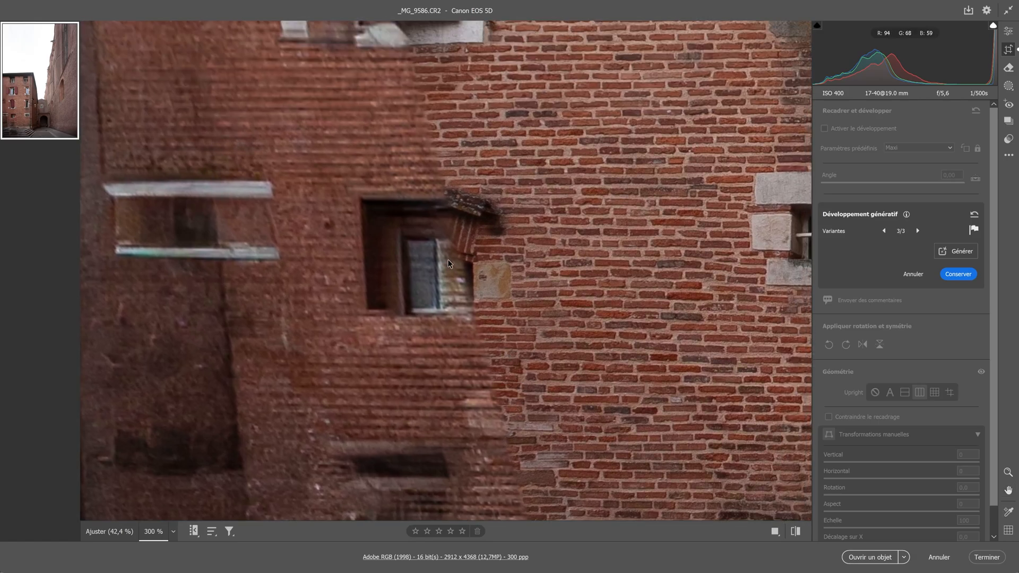
{"action": "left_click_drag", "start_coordinate": [447, 262], "coordinate": [496, 274]}
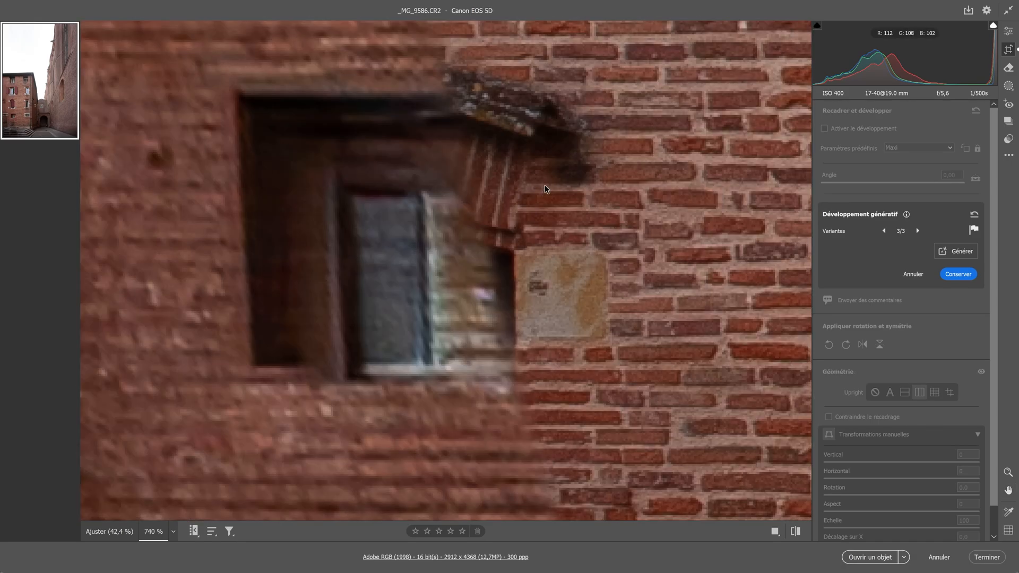
{"action": "scroll", "coordinate": [539, 149], "scroll_direction": "down", "scroll_amount": 8}
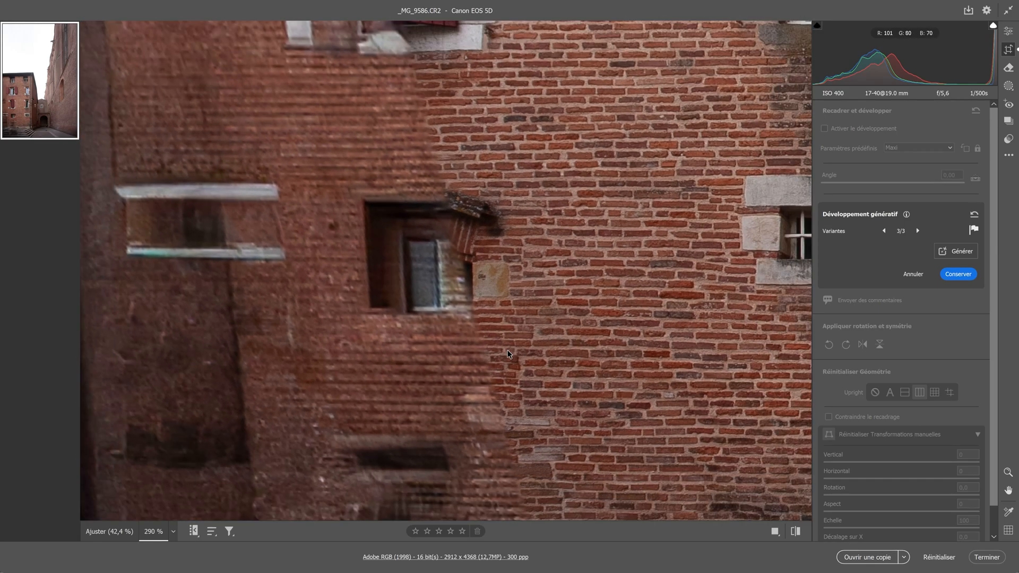
{"action": "scroll", "coordinate": [507, 353], "scroll_direction": "down", "scroll_amount": 6}
{"action": "key", "text": "space"}
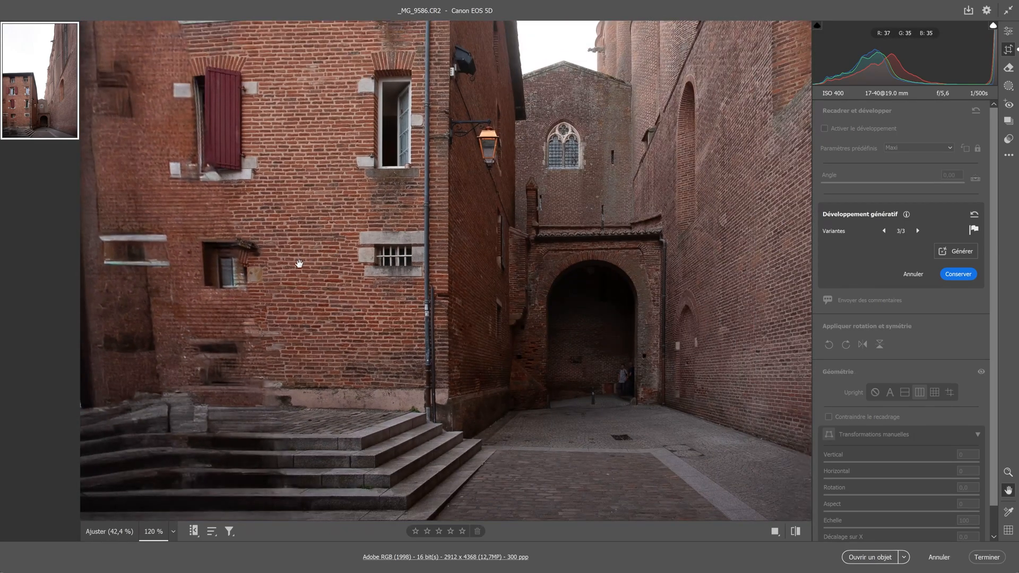
{"action": "scroll", "coordinate": [299, 264], "scroll_direction": "up", "scroll_amount": 6}
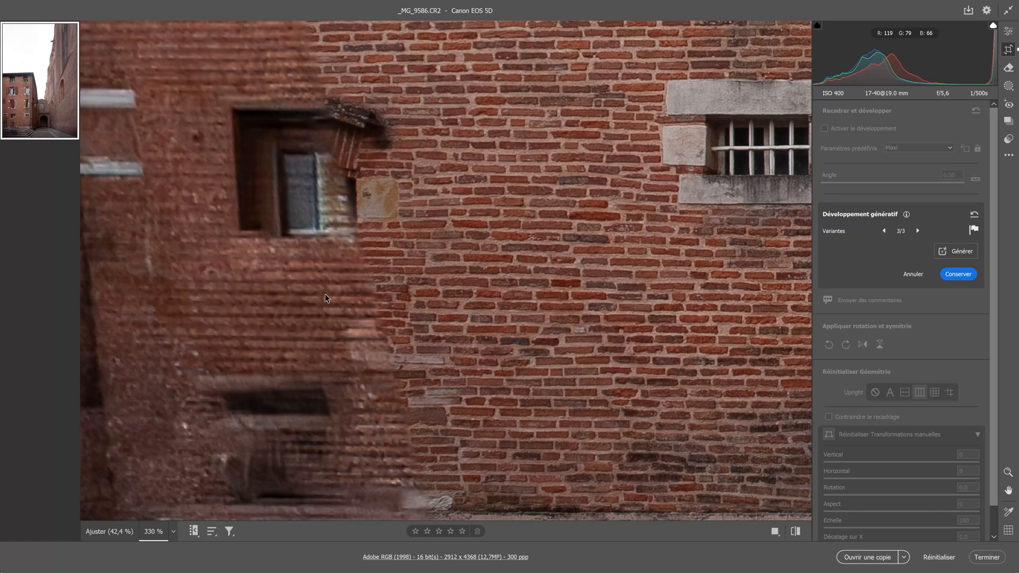
{"action": "scroll", "coordinate": [322, 294], "scroll_direction": "up", "scroll_amount": 4}
{"action": "key", "text": "space"}
{"action": "left_click_drag", "start_coordinate": [298, 273], "coordinate": [564, 403]}
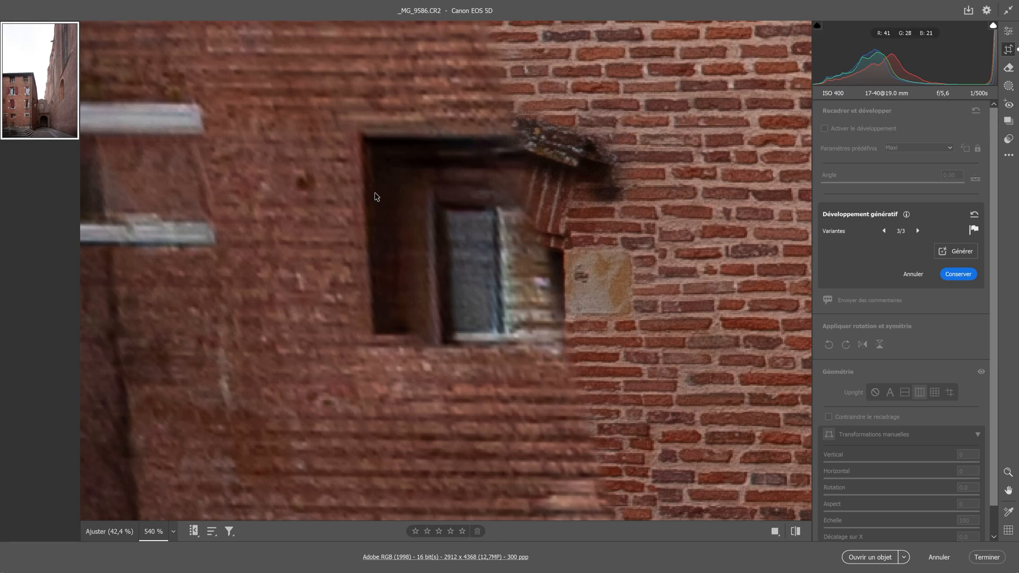
{"action": "scroll", "coordinate": [371, 202], "scroll_direction": "down", "scroll_amount": 10}
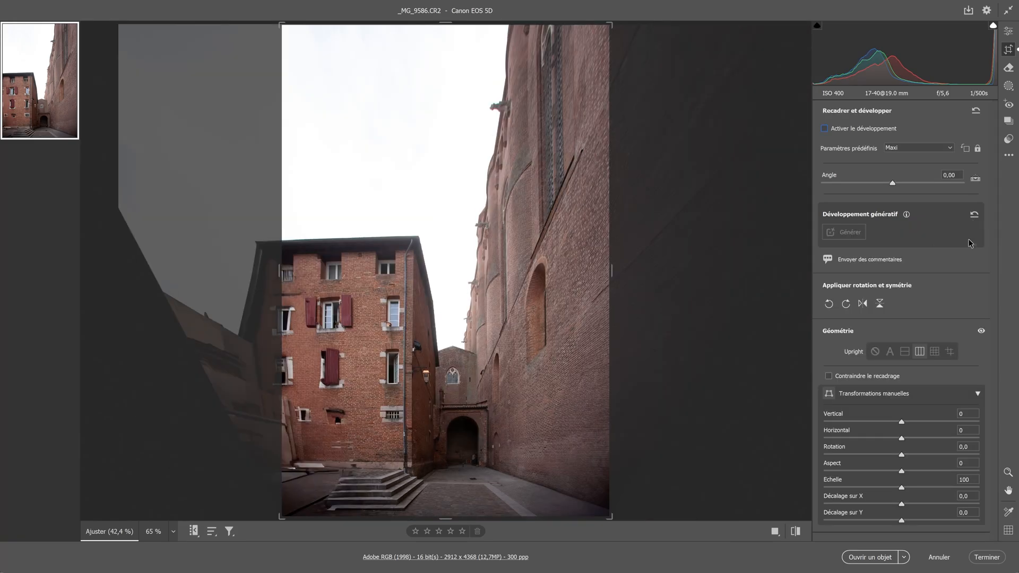
Step: Reset the generative expansion and the crop and geometry settings, and enable Activer le développement
{"action": "left_click", "coordinate": [973, 214]}
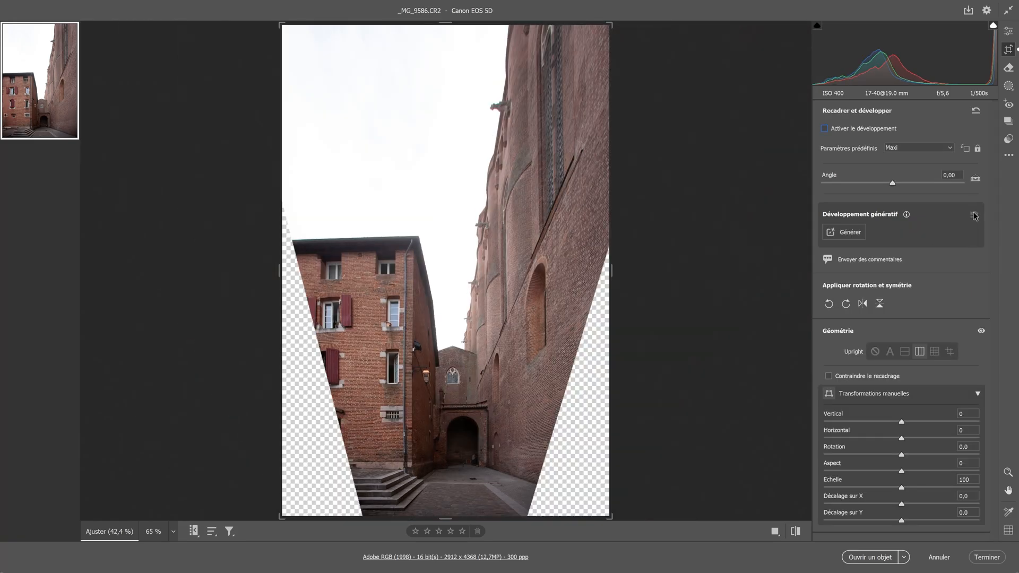
{"action": "left_click", "coordinate": [975, 111]}
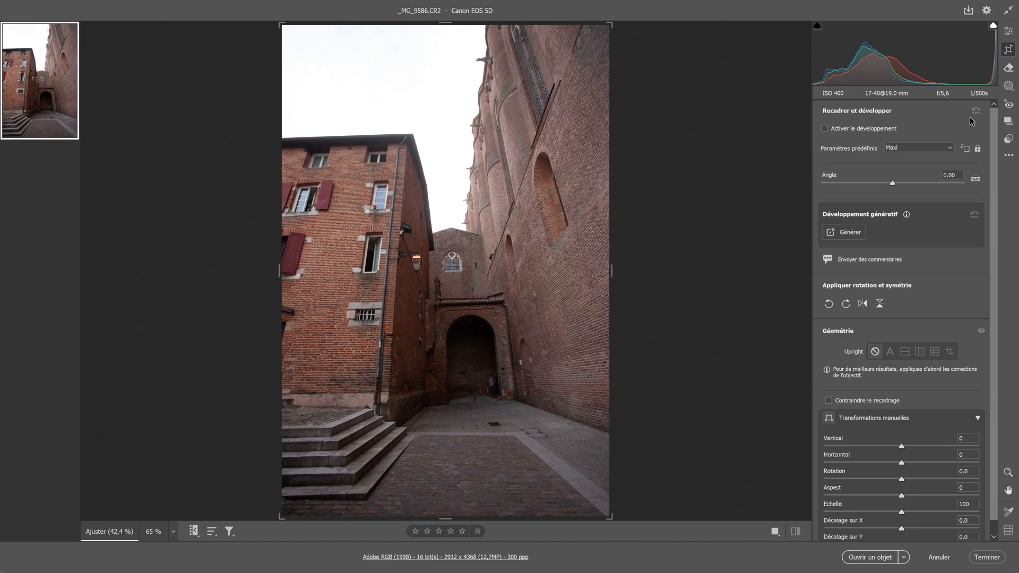
{"action": "left_click", "coordinate": [825, 129]}
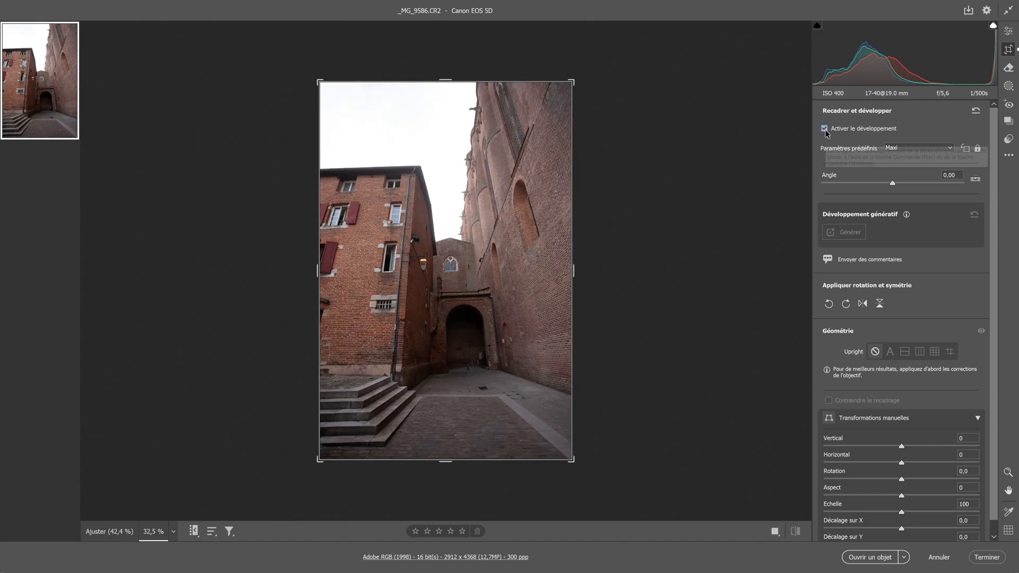
Step: Turn the crop into a locked-ratio landscape frame over the photo's lower part and fill its empty sides with Développement génératif
{"action": "mouse_move", "coordinate": [573, 270]}
{"action": "left_mouse_down"}
{"action": "mouse_move", "coordinate": [608, 267]}
{"action": "mouse_move", "coordinate": [574, 272]}
{"action": "left_mouse_up"}
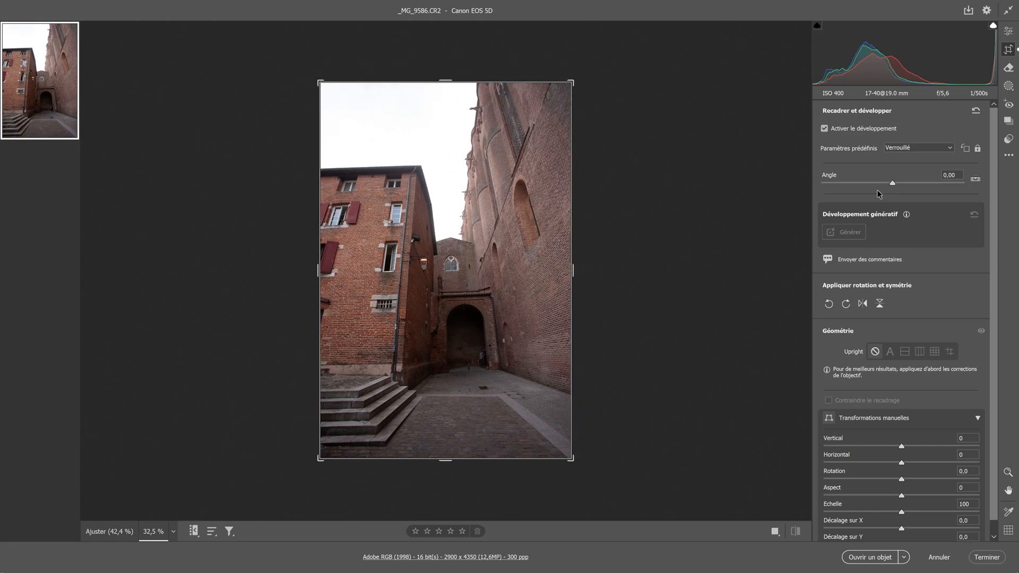
{"action": "left_click", "coordinate": [965, 149]}
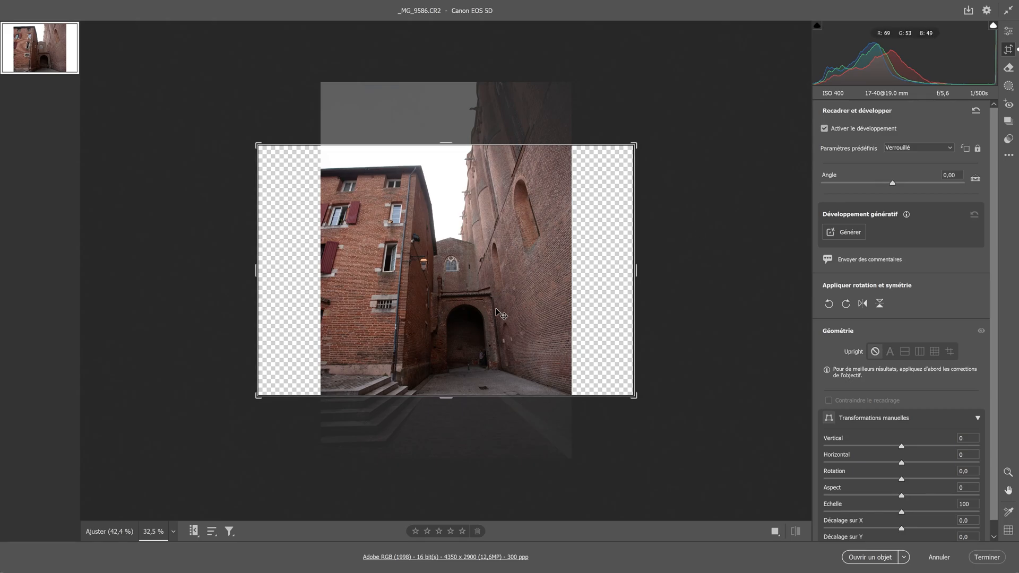
{"action": "left_click_drag", "start_coordinate": [501, 313], "coordinate": [505, 259]}
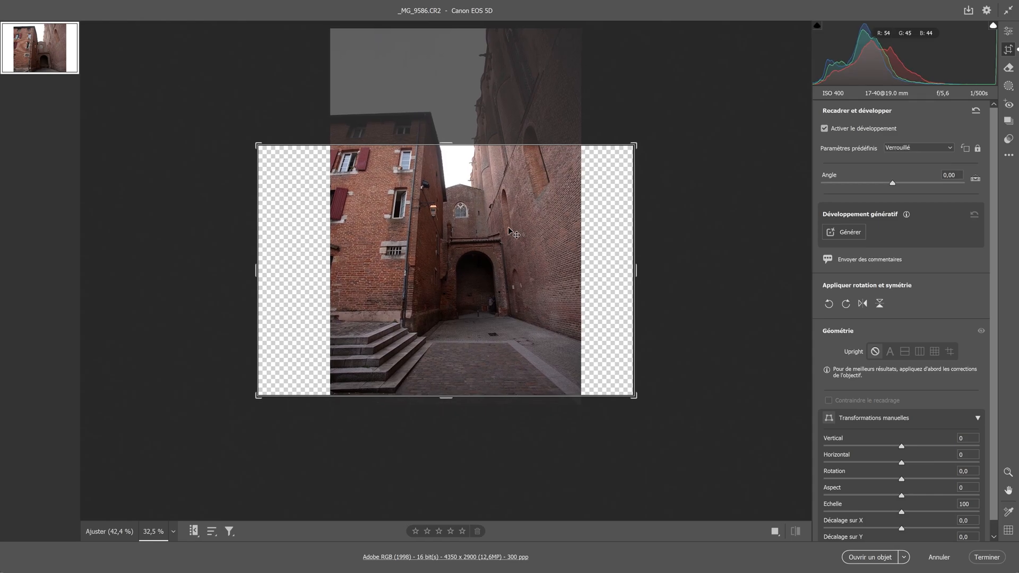
{"action": "left_click", "coordinate": [843, 234]}
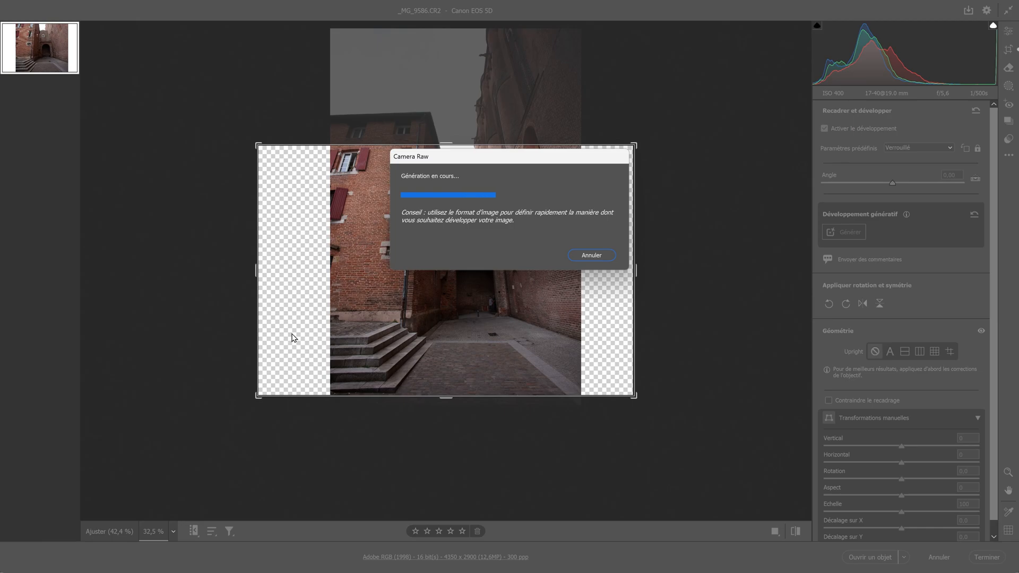
{"action": "left_click", "coordinate": [918, 231]}
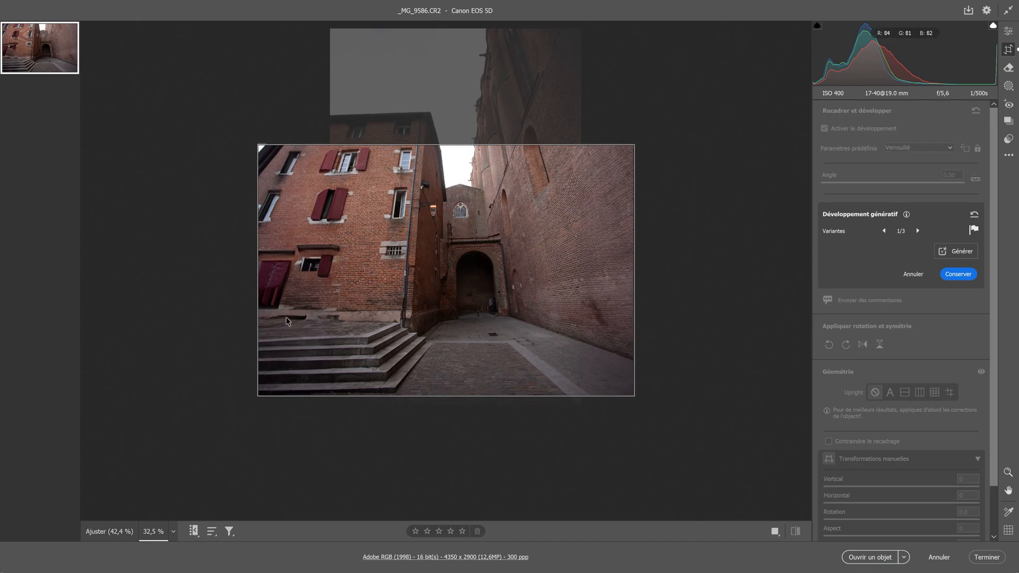
Step: Examine the generated windows, shutters and bricks up close against the original masonry
{"action": "scroll", "coordinate": [288, 322], "scroll_direction": "up", "scroll_amount": 5}
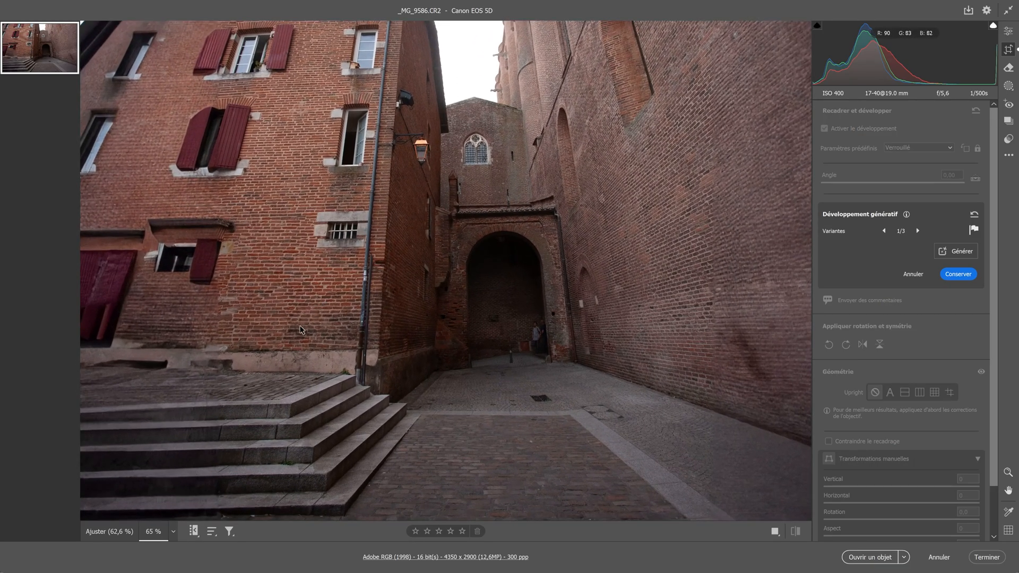
{"action": "scroll", "coordinate": [301, 330], "scroll_direction": "up", "scroll_amount": 8}
{"action": "left_click_drag", "start_coordinate": [221, 285], "coordinate": [667, 441]}
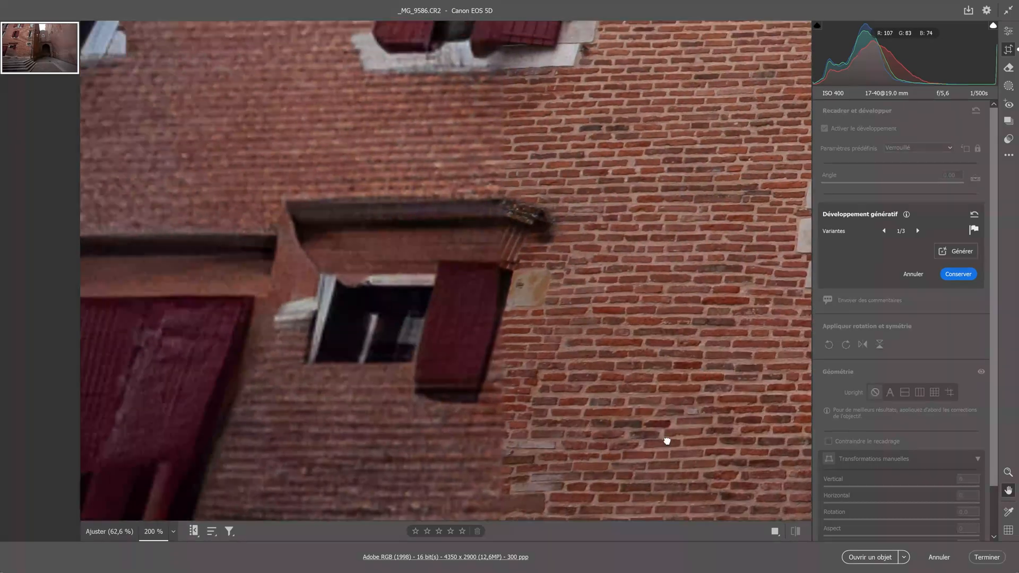
{"action": "left_click_drag", "start_coordinate": [593, 180], "coordinate": [623, 515]}
{"action": "left_click_drag", "start_coordinate": [637, 397], "coordinate": [632, 459]}
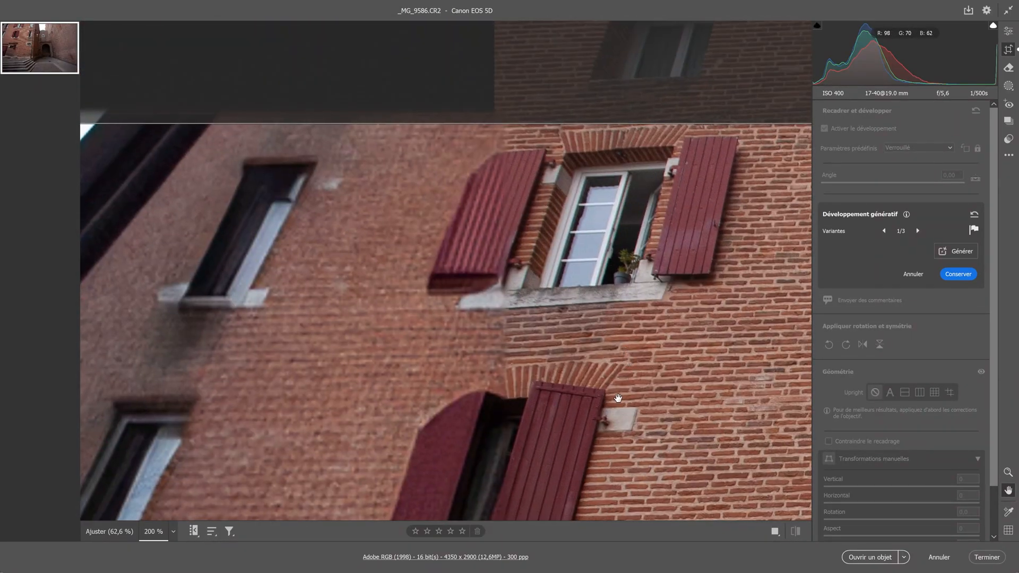
{"action": "left_click_drag", "start_coordinate": [620, 403], "coordinate": [590, 192]}
{"action": "left_click_drag", "start_coordinate": [564, 428], "coordinate": [658, 138]}
{"action": "left_click_drag", "start_coordinate": [610, 230], "coordinate": [583, 370]}
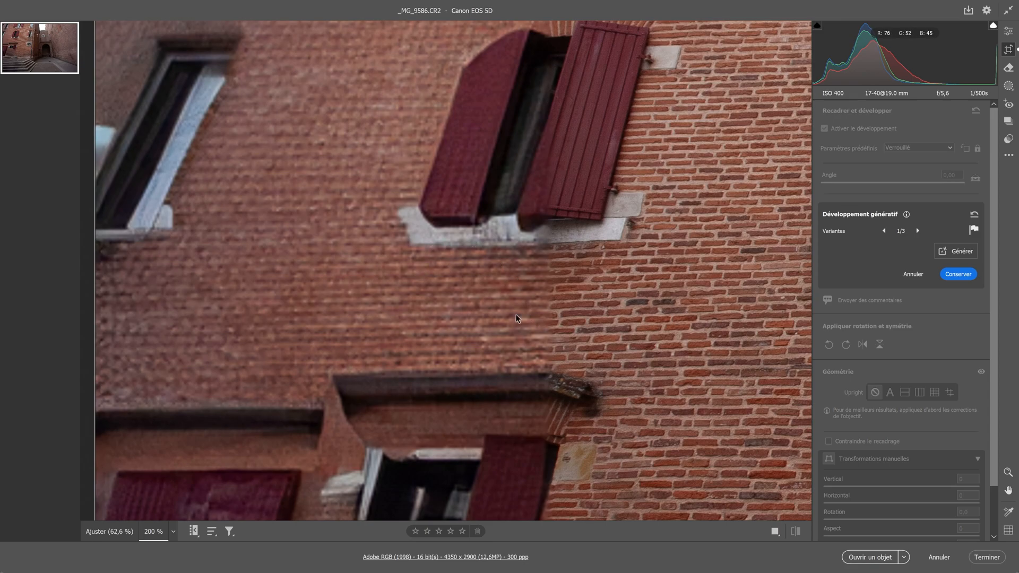
{"action": "scroll", "coordinate": [492, 320], "scroll_direction": "down", "scroll_amount": 5}
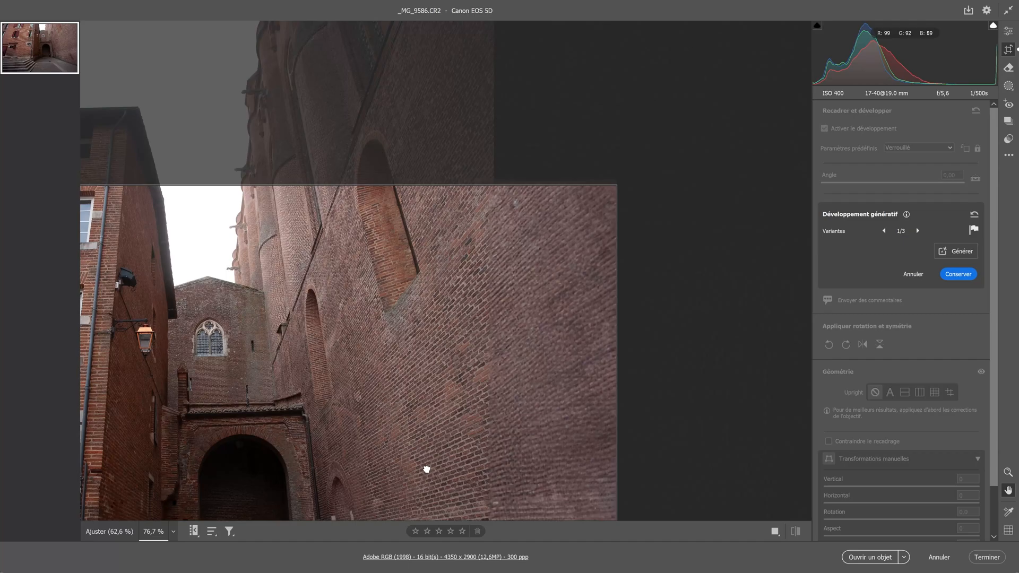
{"action": "left_click_drag", "start_coordinate": [427, 469], "coordinate": [499, 164]}
{"action": "scroll", "coordinate": [455, 289], "scroll_direction": "up", "scroll_amount": 1}
{"action": "left_click_drag", "start_coordinate": [456, 288], "coordinate": [280, 289]}
{"action": "scroll", "coordinate": [403, 296], "scroll_direction": "down", "scroll_amount": 3}
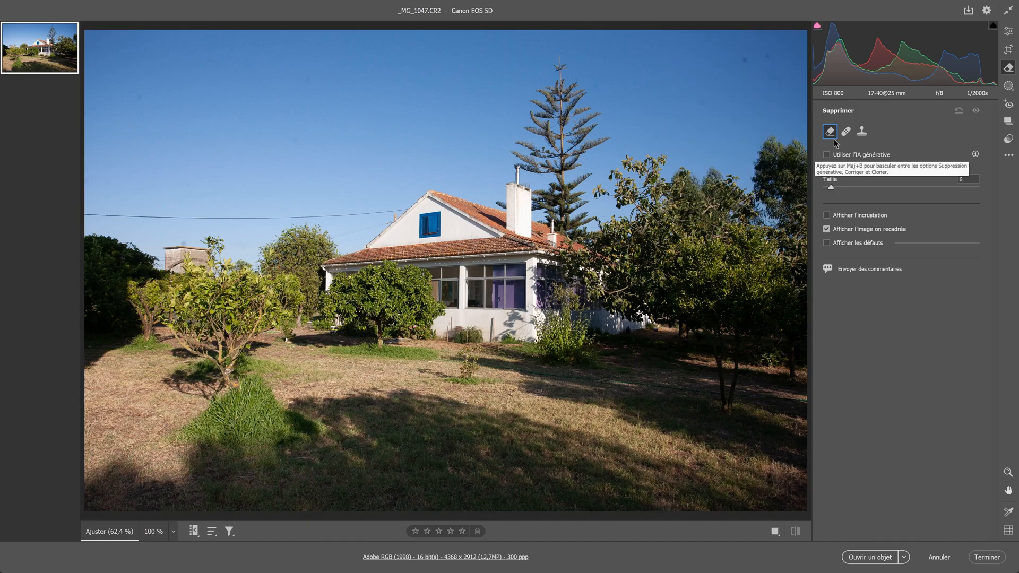
Step: Remove dust spots from the blue sky of the house photo _MG_1047.CR2 with the Supprimer tool
{"action": "left_click", "coordinate": [829, 165]}
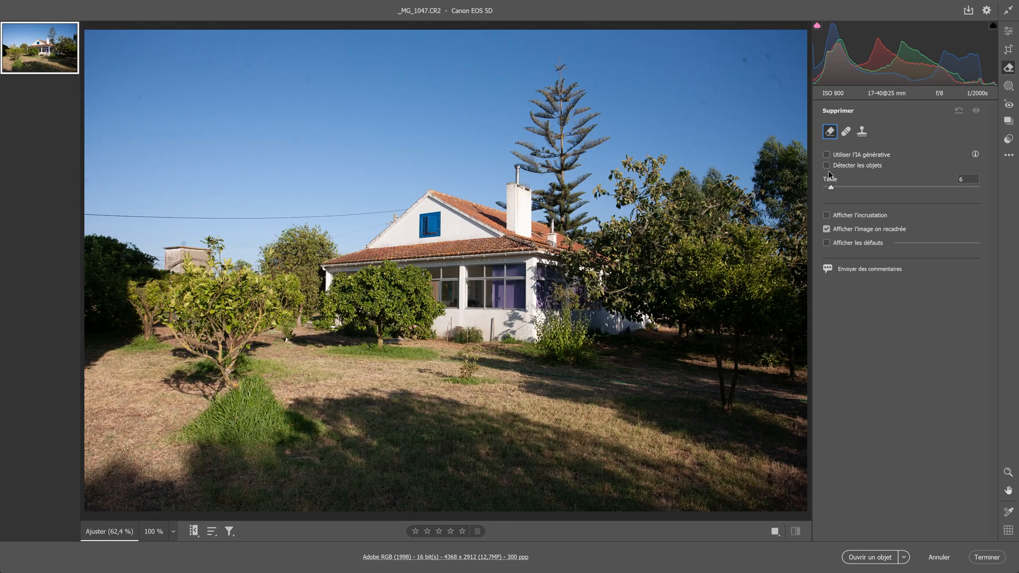
{"action": "left_click", "coordinate": [746, 60]}
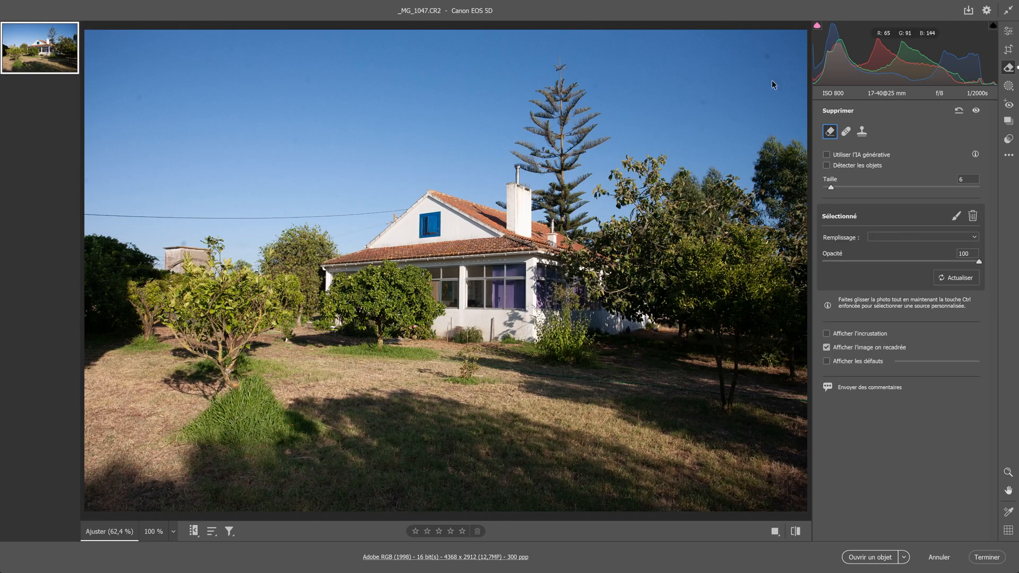
{"action": "left_click", "coordinate": [435, 173]}
Step: Enable Réduire le bruit in the Détail settings of the house photo
{"action": "left_click", "coordinate": [1009, 31]}
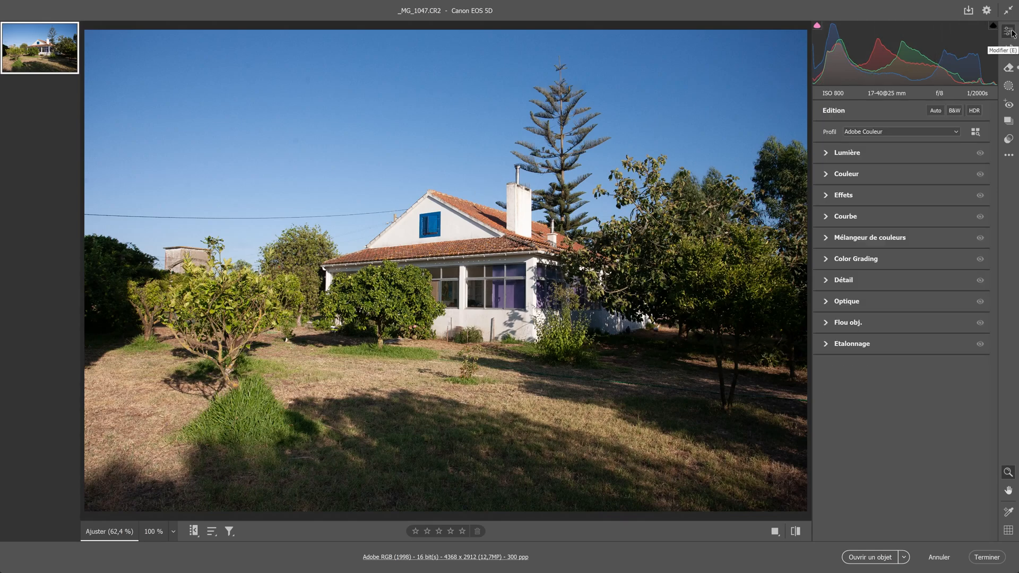
{"action": "left_click", "coordinate": [826, 282]}
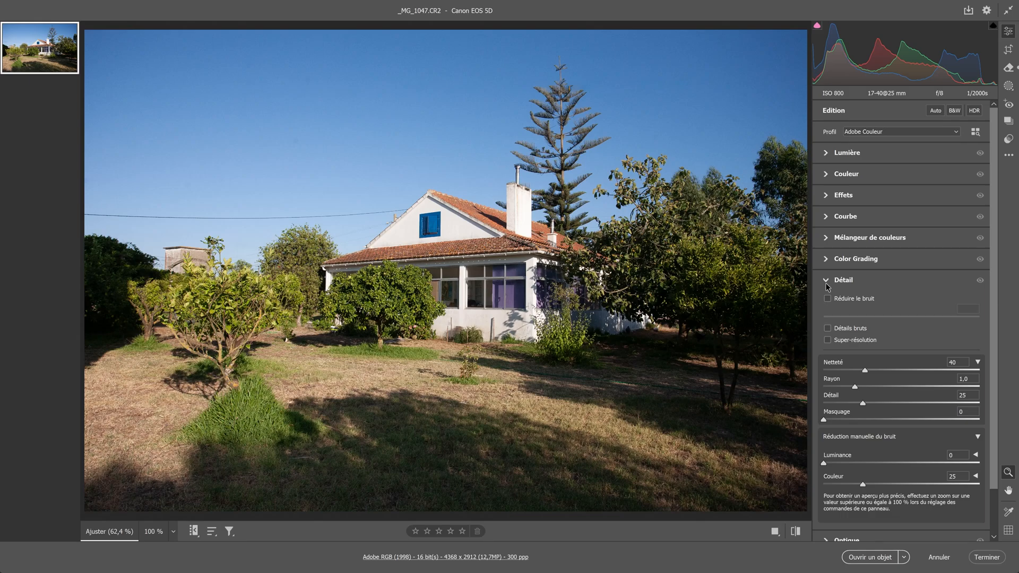
{"action": "scroll", "coordinate": [924, 288], "scroll_direction": "down", "scroll_amount": 2}
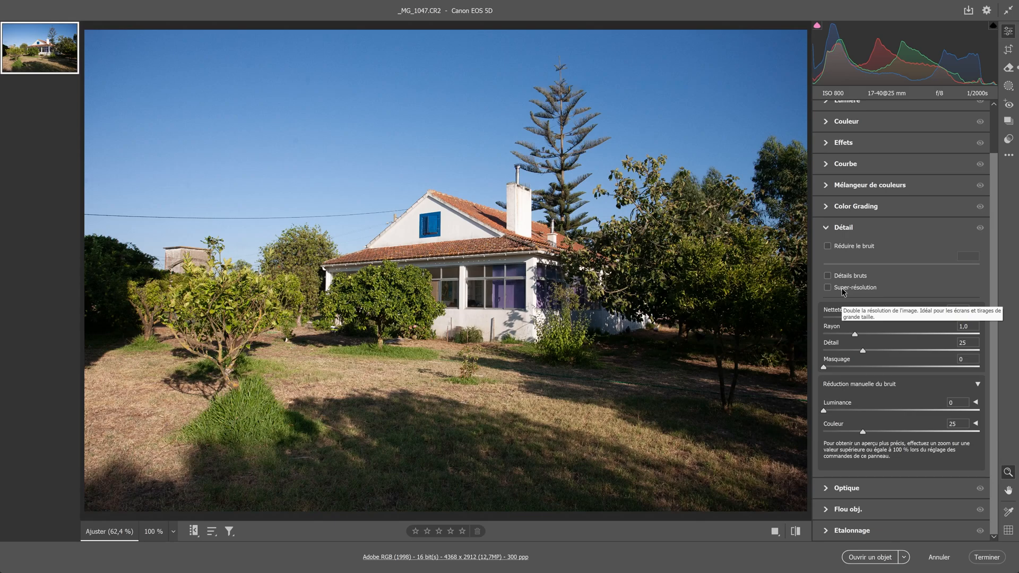
{"action": "left_click", "coordinate": [827, 246]}
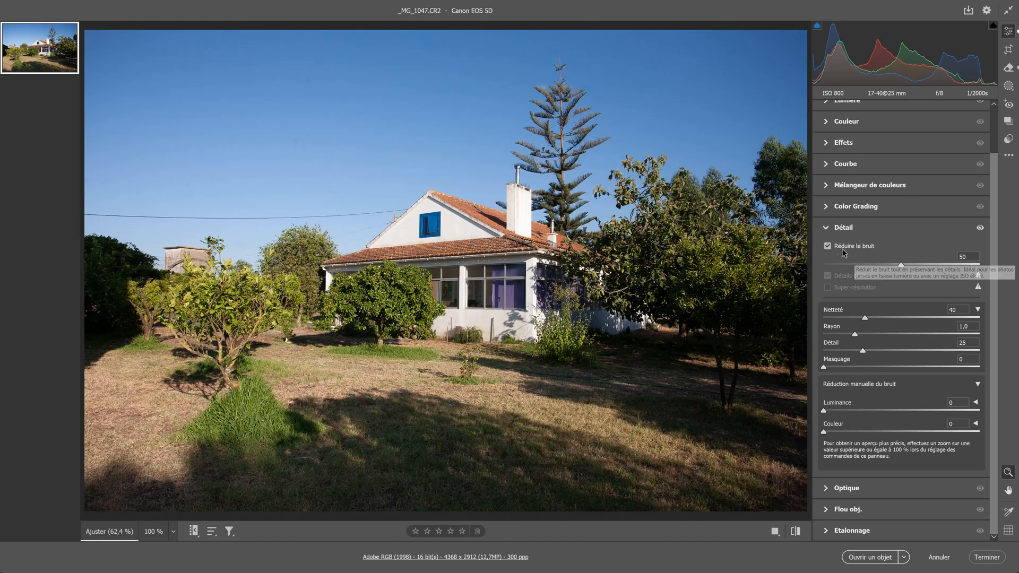
{"action": "key", "text": "alt"}
Step: Set the noise reduction level to 59 while viewing the tree foliage, and update the AI settings
{"action": "left_click", "coordinate": [691, 267]}
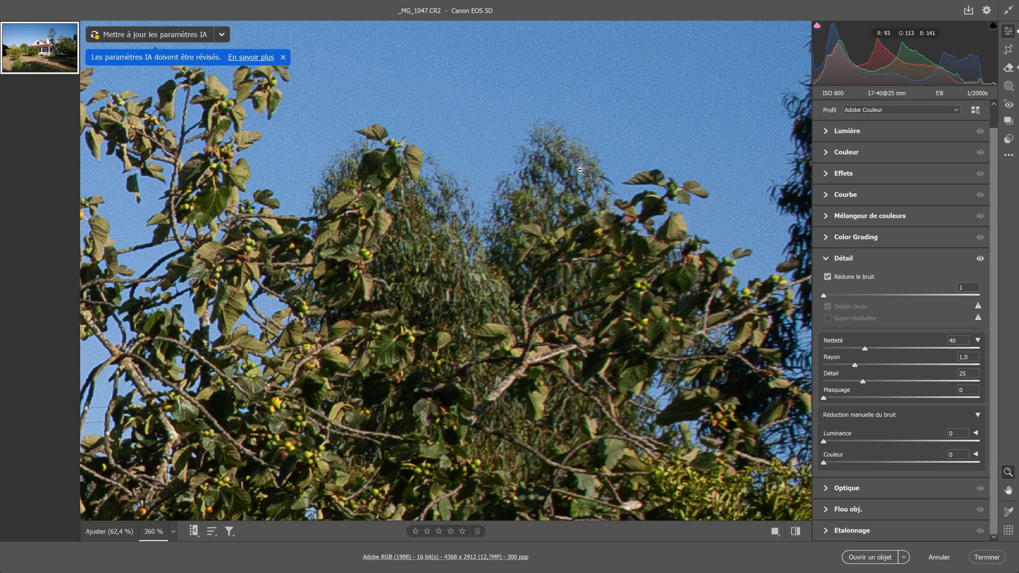
{"action": "left_click_drag", "start_coordinate": [850, 295], "coordinate": [916, 297]}
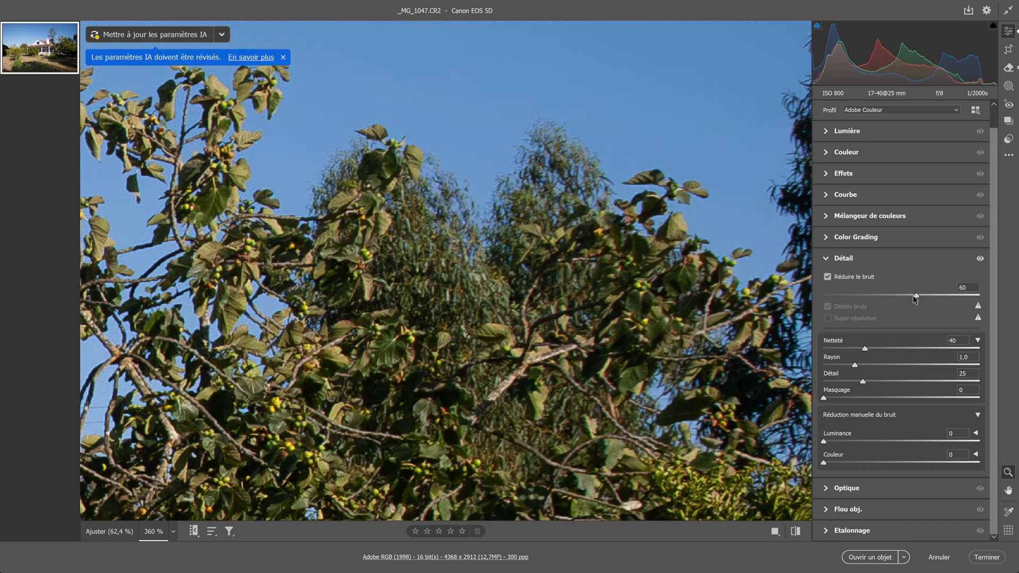
{"action": "left_click_drag", "start_coordinate": [905, 297], "coordinate": [900, 297]}
{"action": "left_click", "coordinate": [158, 35]}
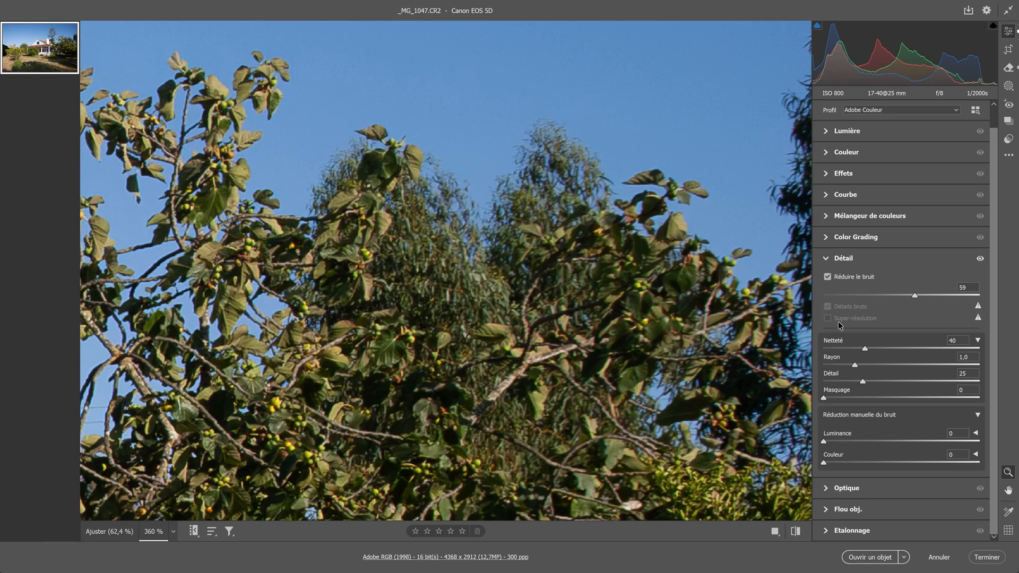
Step: Undo the noise reduction, enable Super-résolution instead and inspect the enlarged foliage
{"action": "key", "text": "ctrl+z"}
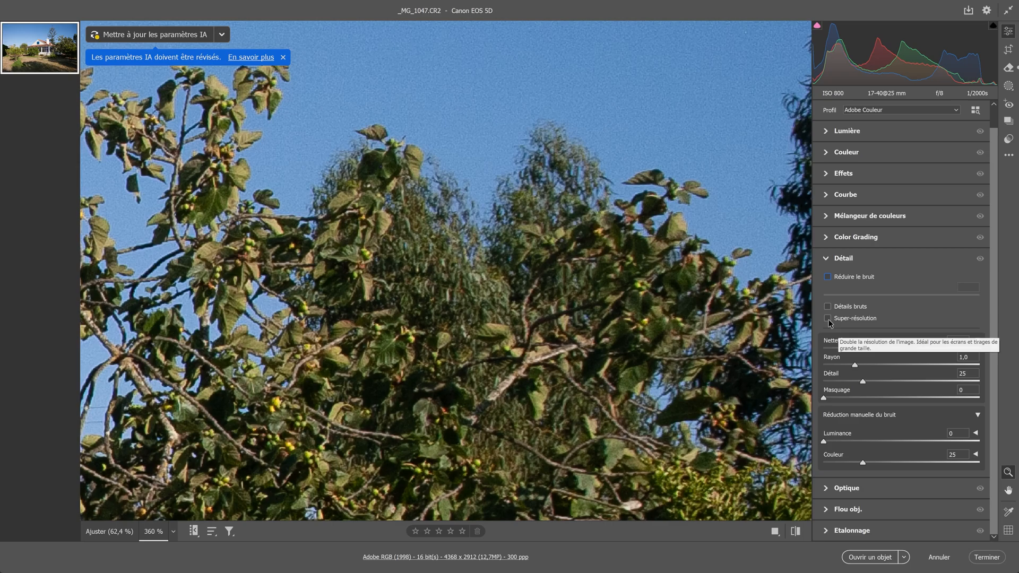
{"action": "left_click", "coordinate": [828, 318]}
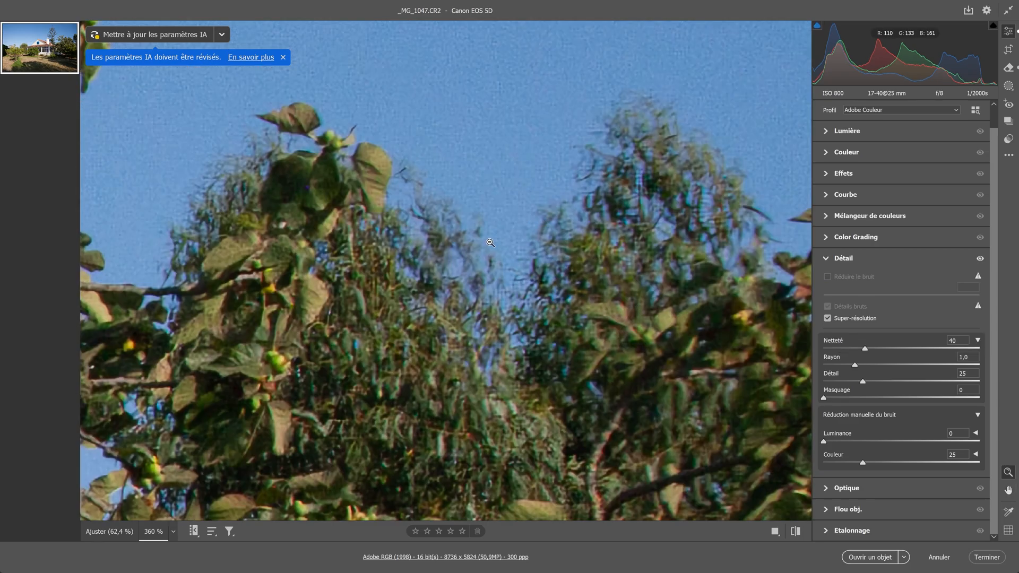
{"action": "key", "text": "space"}
{"action": "left_click_drag", "start_coordinate": [483, 231], "coordinate": [571, 266]}
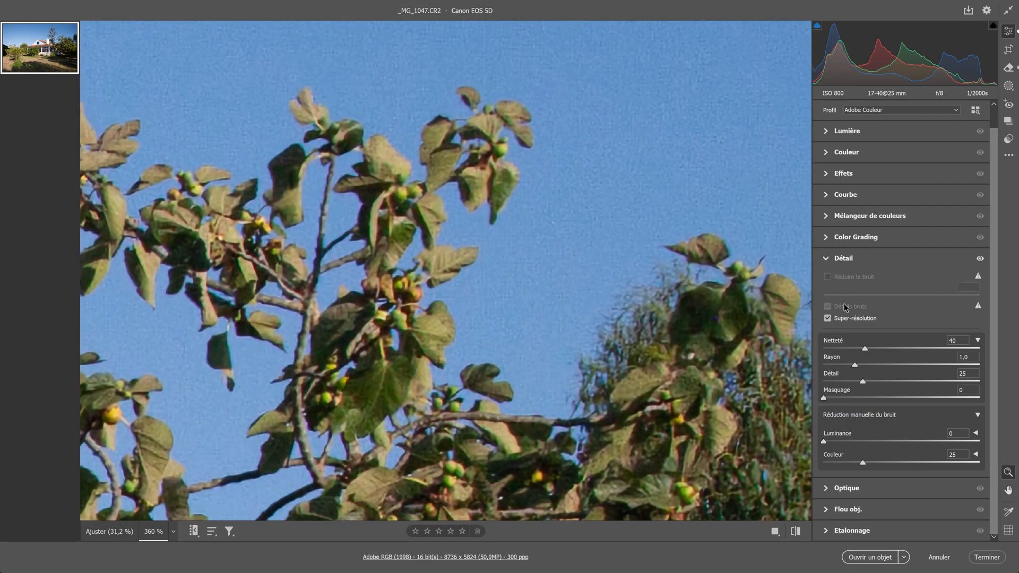
{"action": "left_click", "coordinate": [583, 265], "text": "alt"}
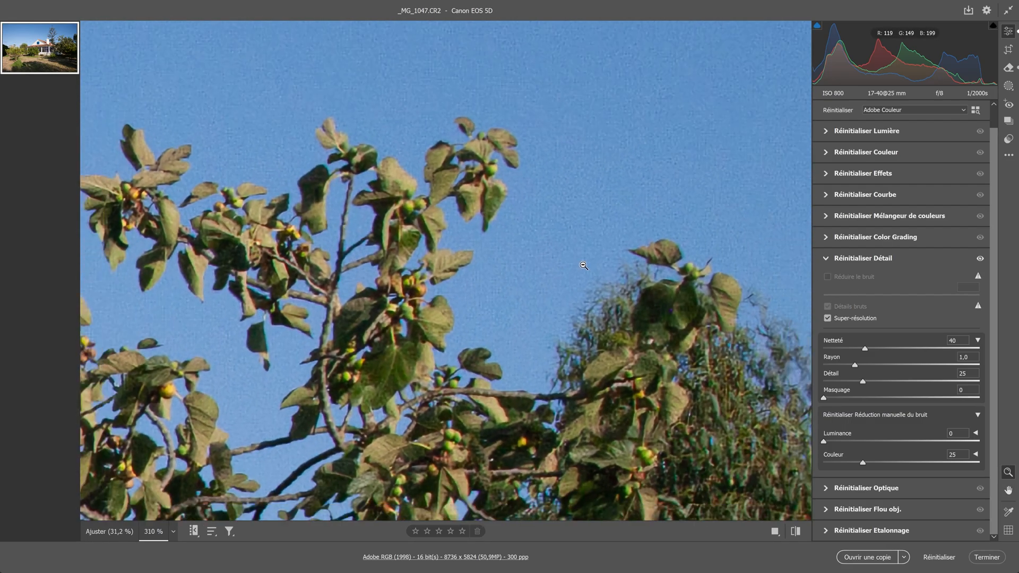
{"action": "left_click", "coordinate": [583, 265], "text": "alt"}
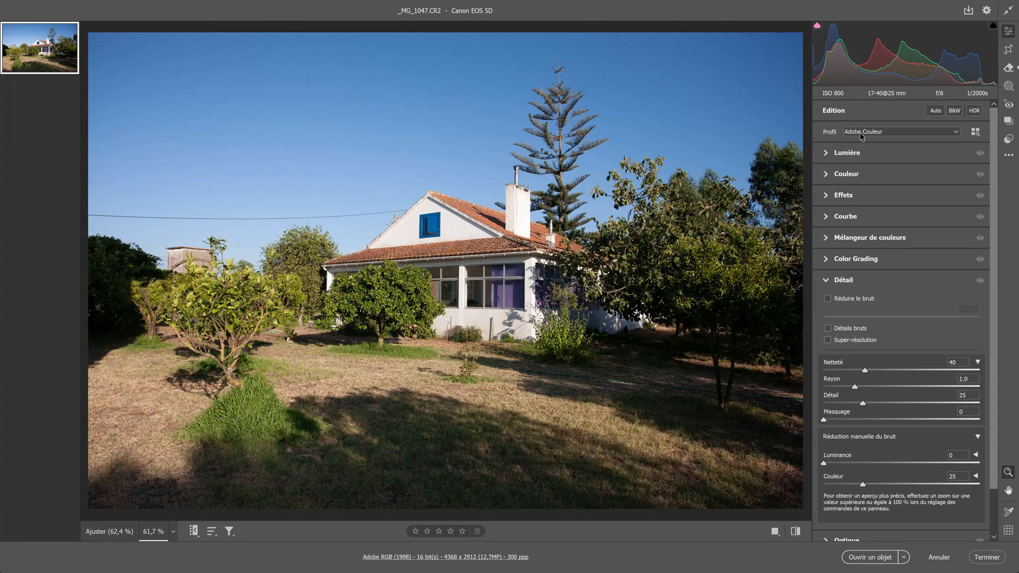
Step: Apply the Adobe Adaptive (beta) profile to the house photo, comparing it with Adobe Standard before returning to it
{"action": "left_click", "coordinate": [861, 134]}
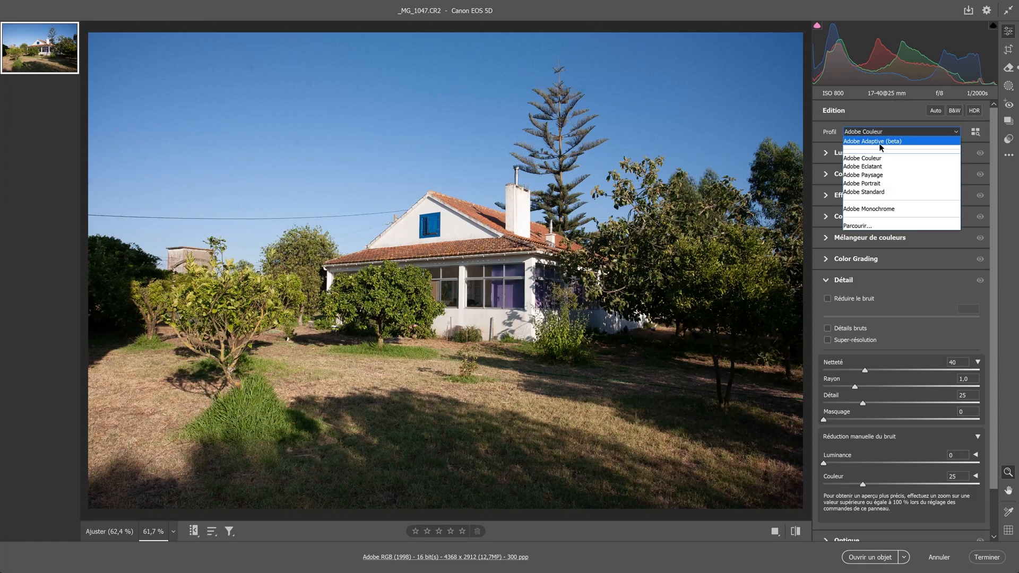
{"action": "left_click", "coordinate": [879, 141]}
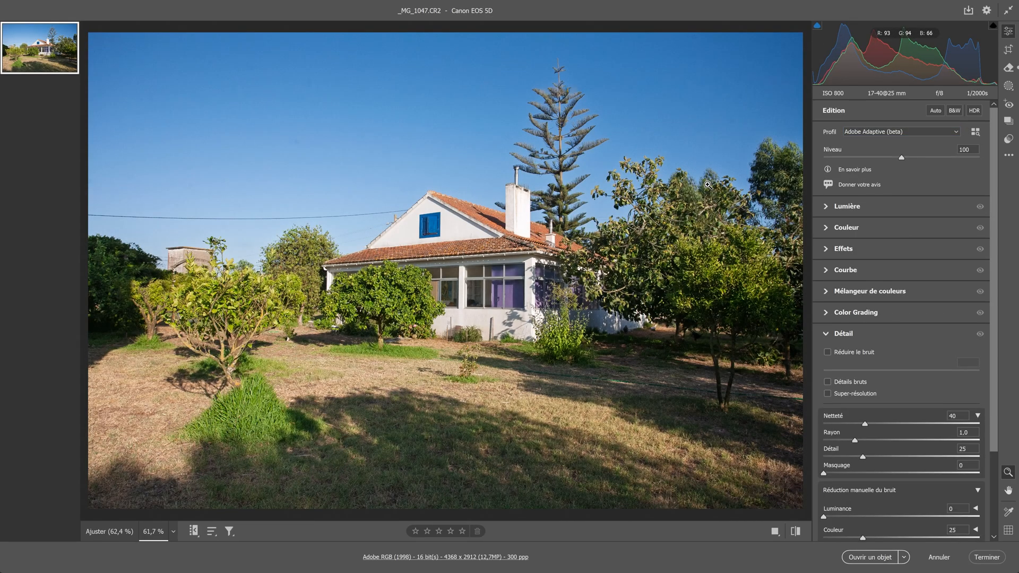
{"action": "left_click", "coordinate": [887, 131]}
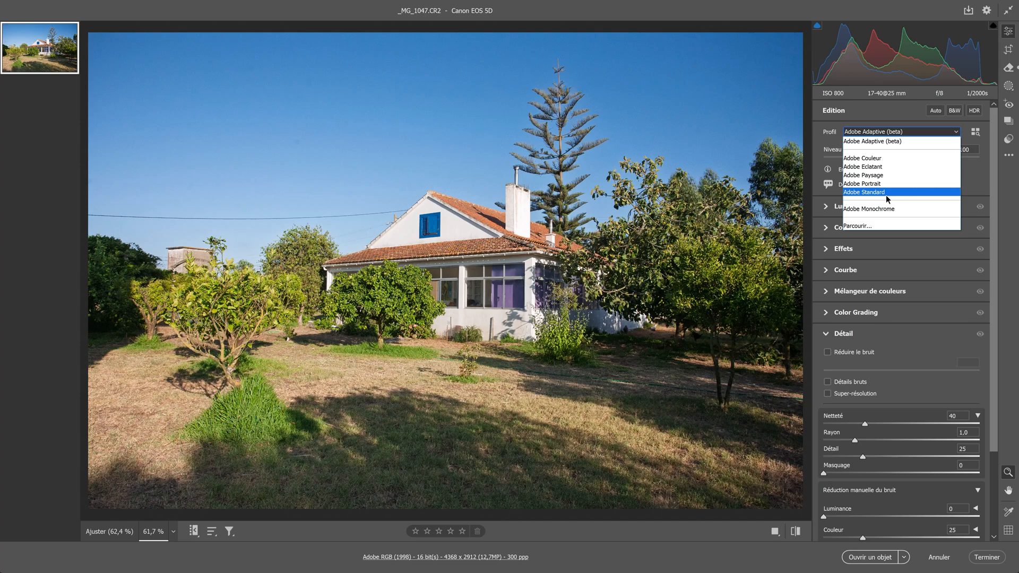
{"action": "left_click", "coordinate": [886, 192]}
{"action": "left_click", "coordinate": [889, 136]}
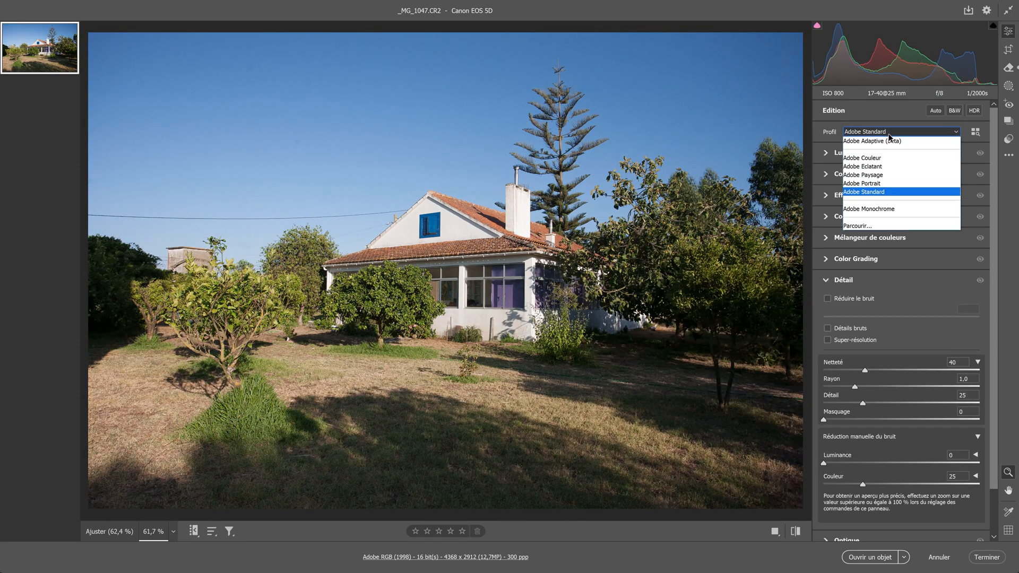
{"action": "left_click", "coordinate": [891, 143]}
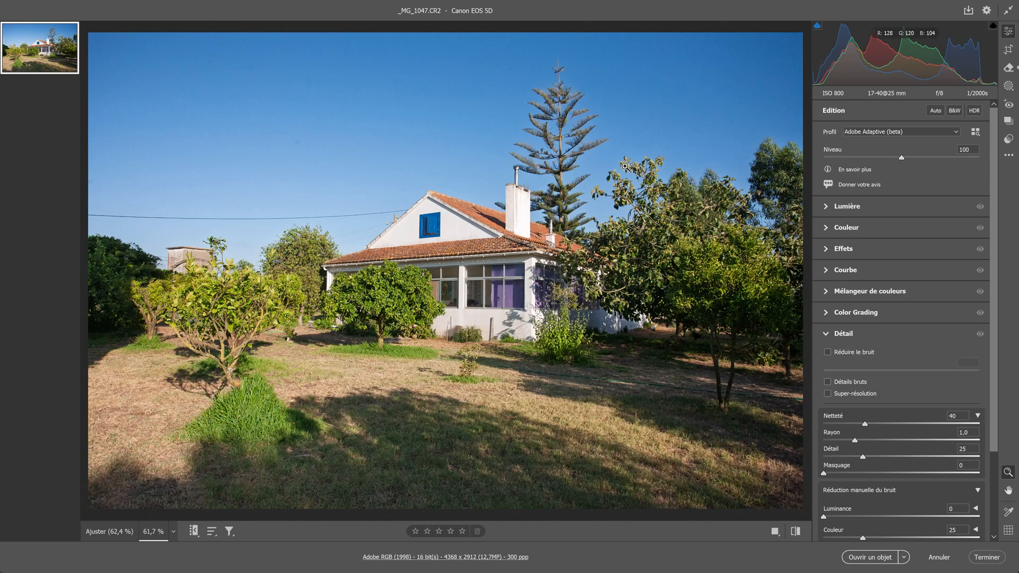
{"action": "left_click", "coordinate": [901, 132]}
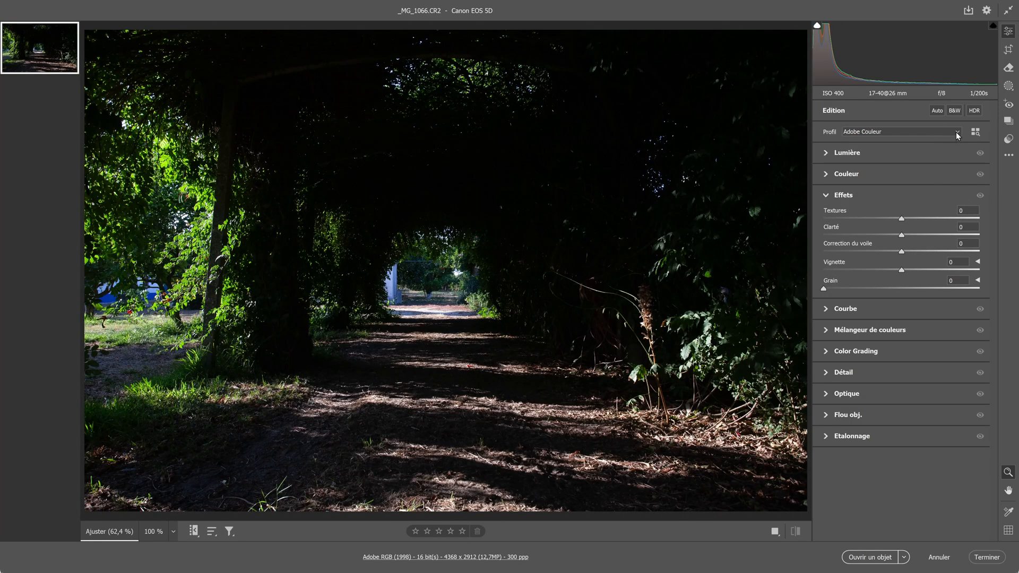
Step: Try the Adobe Adaptive (beta) profile with a reduced Niveau on the dark foliage tunnel photo _MG_1066.CR2, and request cancelling the edits
{"action": "left_click", "coordinate": [956, 132]}
{"action": "left_click", "coordinate": [896, 148]}
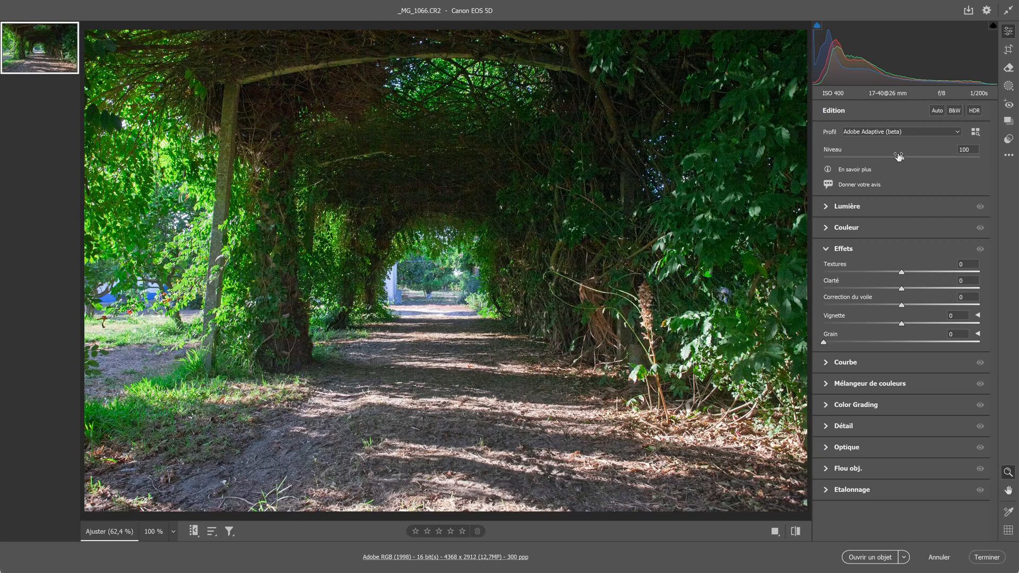
{"action": "mouse_move", "coordinate": [899, 161]}
{"action": "left_mouse_down"}
{"action": "mouse_move", "coordinate": [873, 157]}
{"action": "mouse_move", "coordinate": [909, 162]}
{"action": "left_mouse_up"}
{"action": "left_click", "coordinate": [938, 557]}
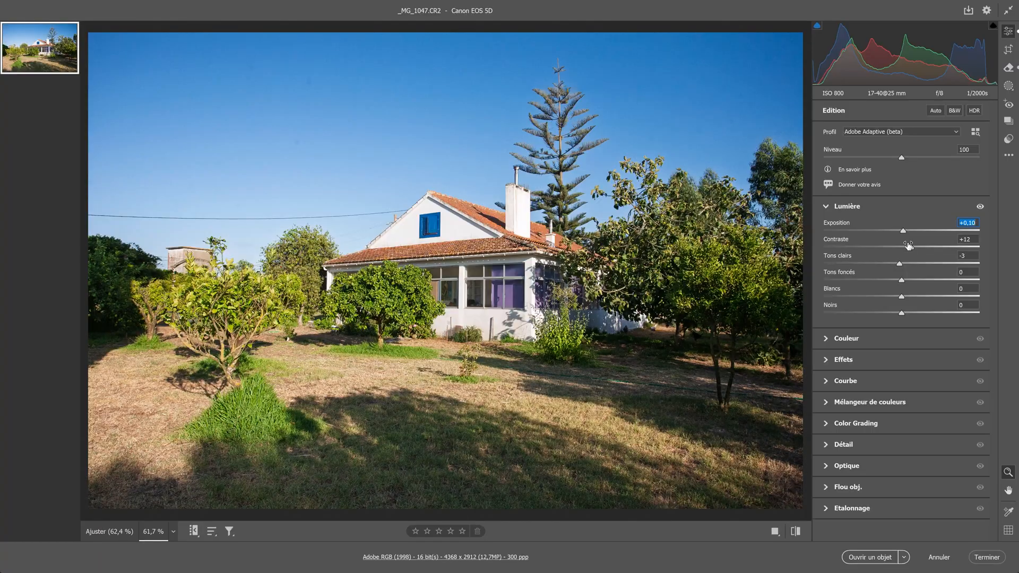
Step: Fine-tune the house photo's Lumière settings: Exposition +0,10, Contraste +1, Tons clairs -1 and Blancs -29
{"action": "left_click_drag", "start_coordinate": [908, 245], "coordinate": [903, 249]}
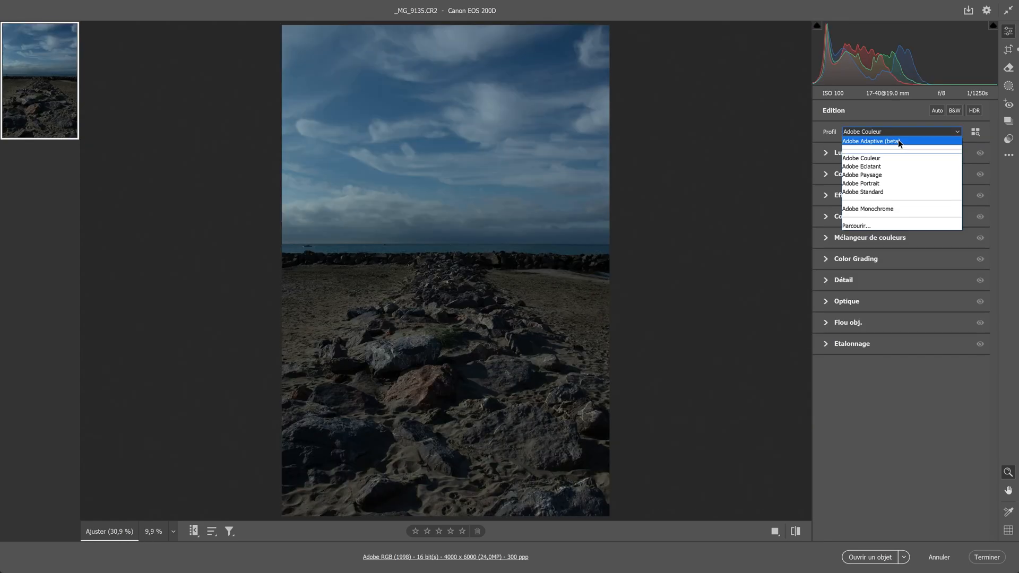
Step: Apply the Adobe Adaptive (beta) profile to the rocky beach photo _MG_9135.CR2 with Niveau at 65
{"action": "left_click", "coordinate": [898, 139]}
{"action": "left_click_drag", "start_coordinate": [901, 157], "coordinate": [873, 157]}
Step: Correct the beach photo's white balance by sampling neutral areas in the clouds and on the rocks
{"action": "left_click", "coordinate": [827, 227]}
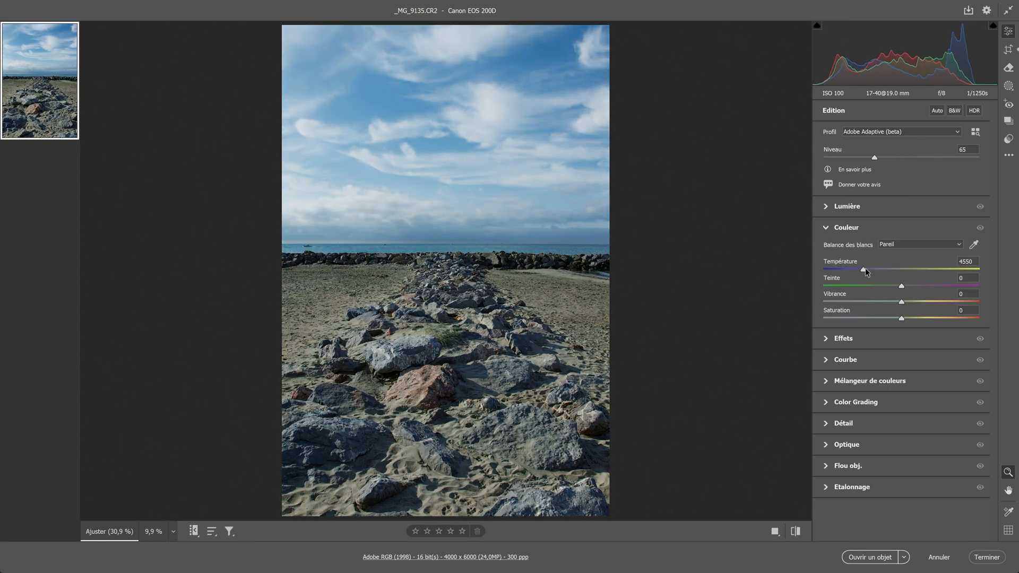
{"action": "left_click", "coordinate": [974, 244]}
{"action": "left_click", "coordinate": [577, 177]}
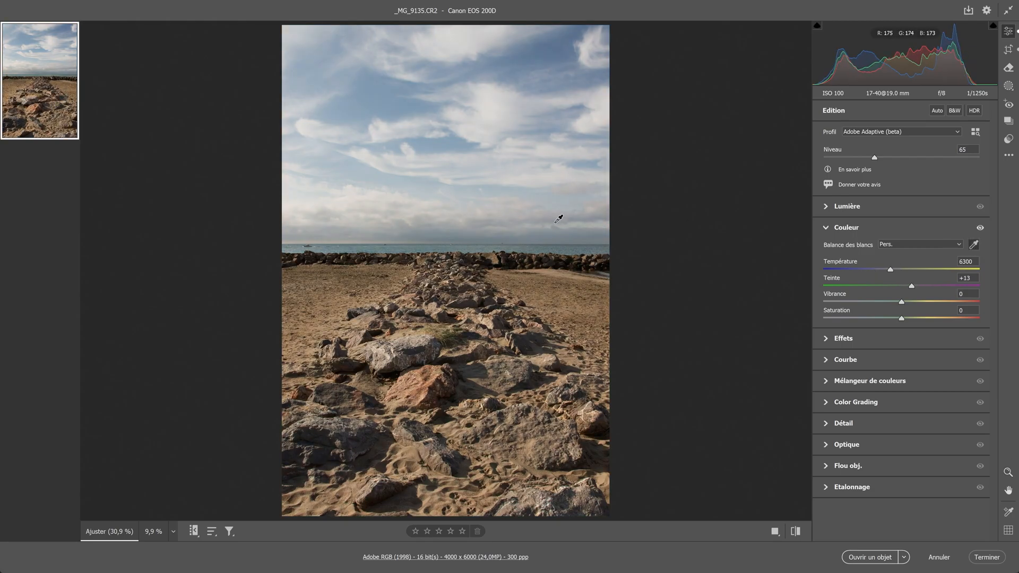
{"action": "left_click", "coordinate": [547, 358]}
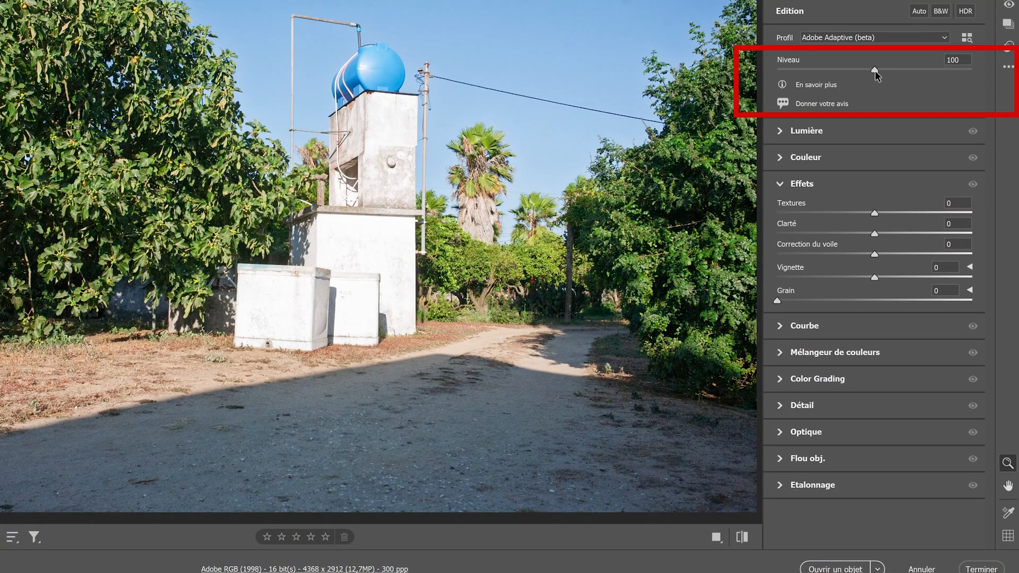
Step: Lower the Niveau of the Adobe Adaptive (beta) profile on the photo with the blue water tank
{"action": "left_click_drag", "start_coordinate": [875, 70], "coordinate": [803, 66]}
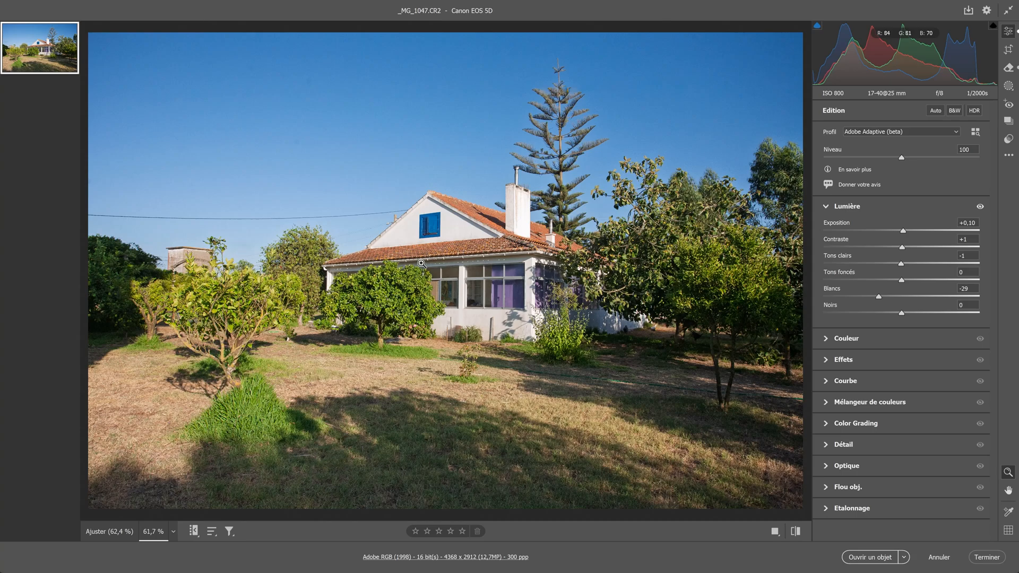
Step: View the Général page of the Camera Raw preferences and close it without changes
{"action": "left_click", "coordinate": [986, 10]}
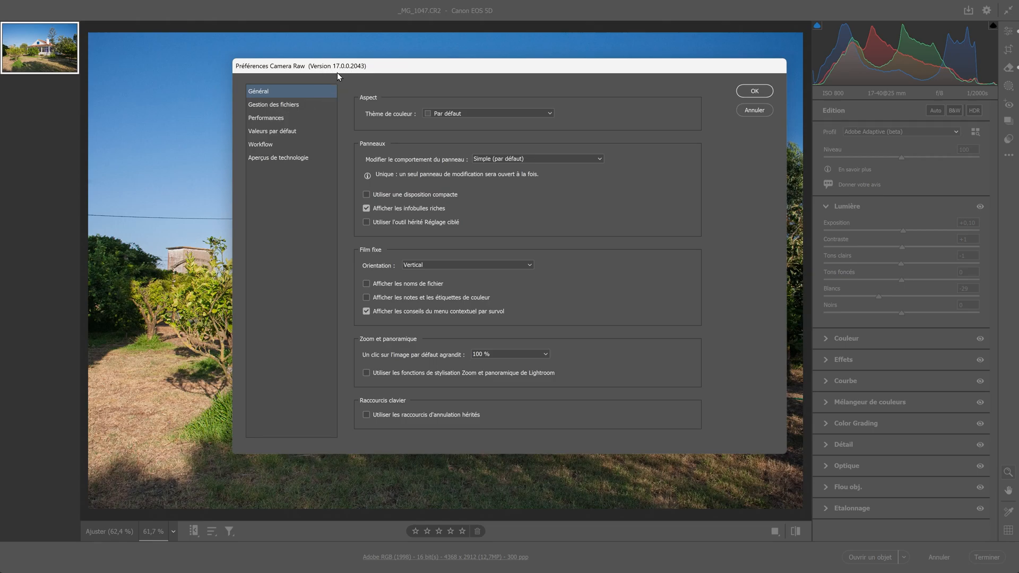
{"action": "left_click", "coordinate": [754, 109]}
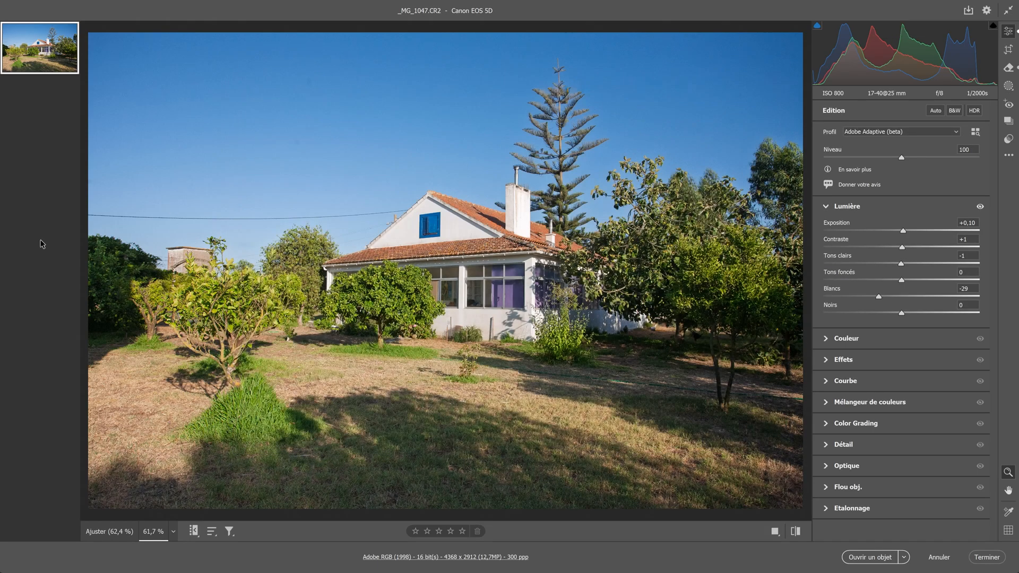